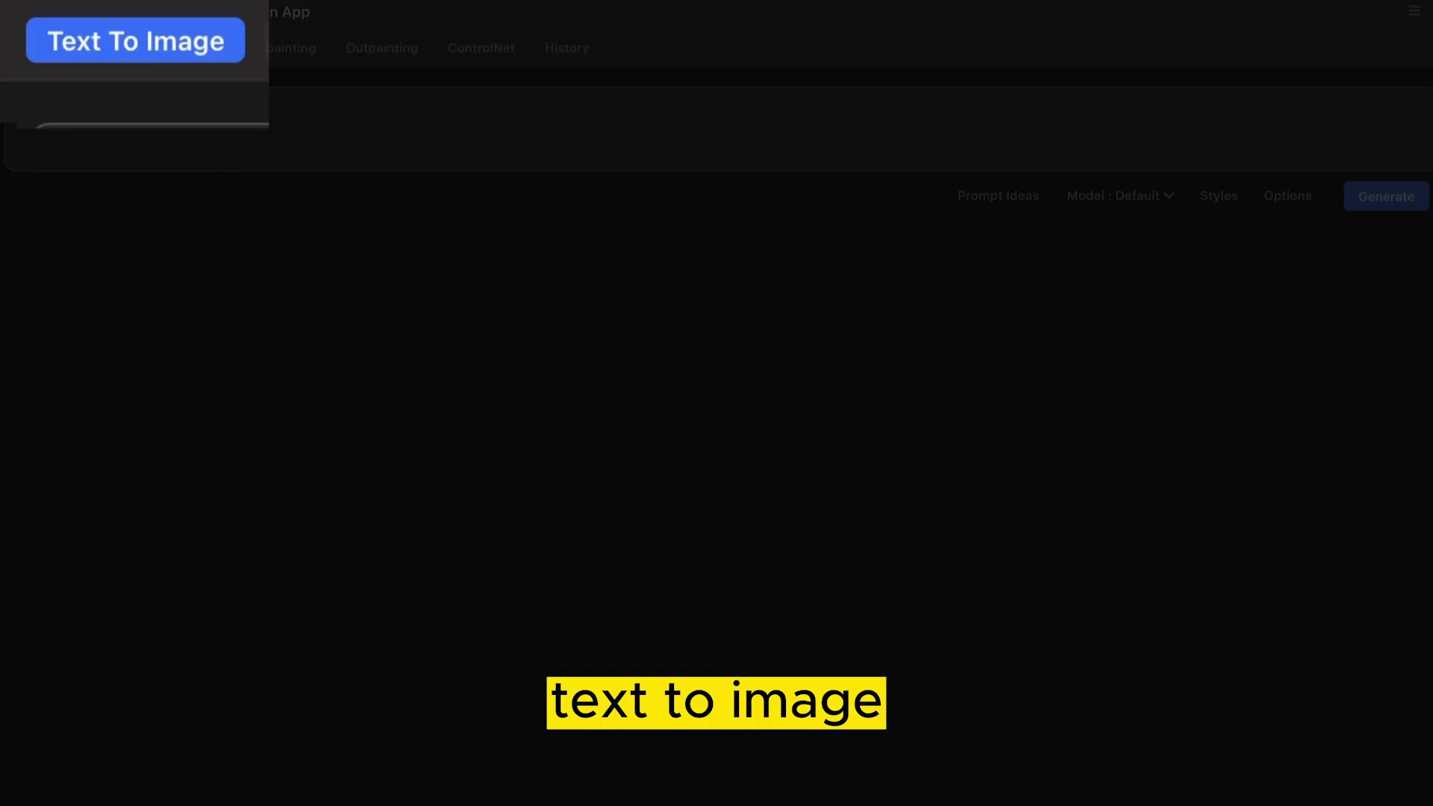
Browse the Inpainting, Outpainting and ControlNet modes, then open the help, logs and settings menu
left_click(283, 48)
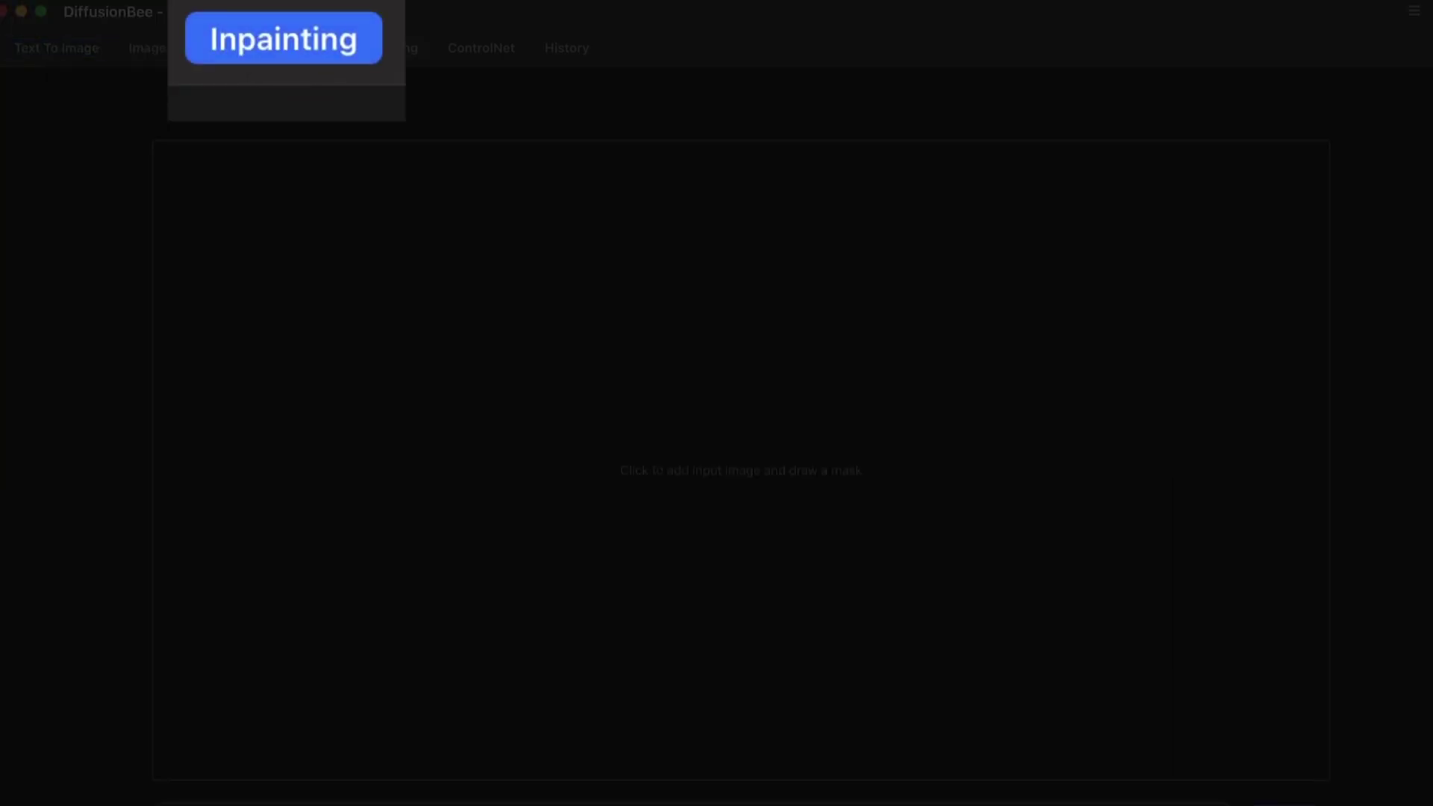
left_click(381, 48)
left_click(482, 48)
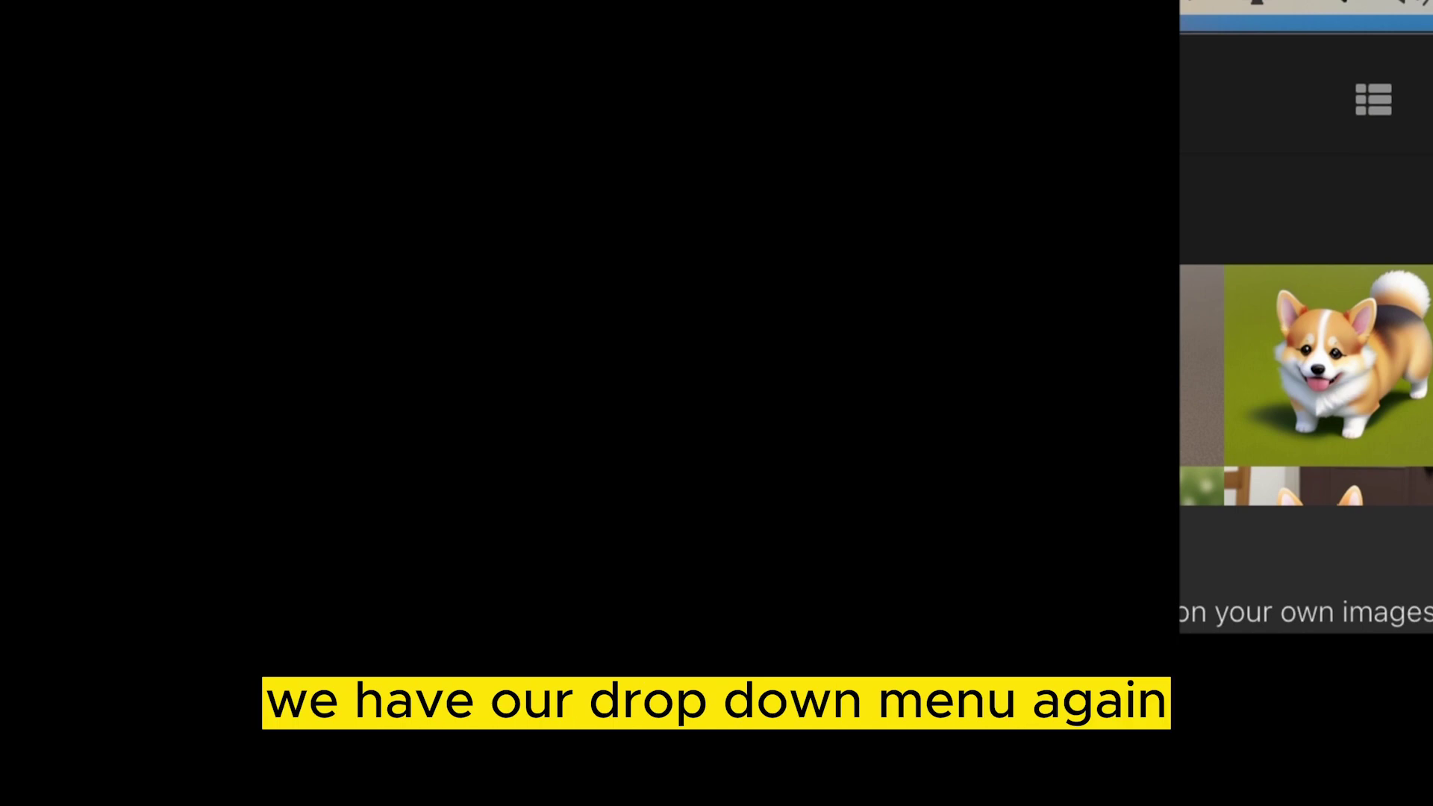
left_click(1373, 99)
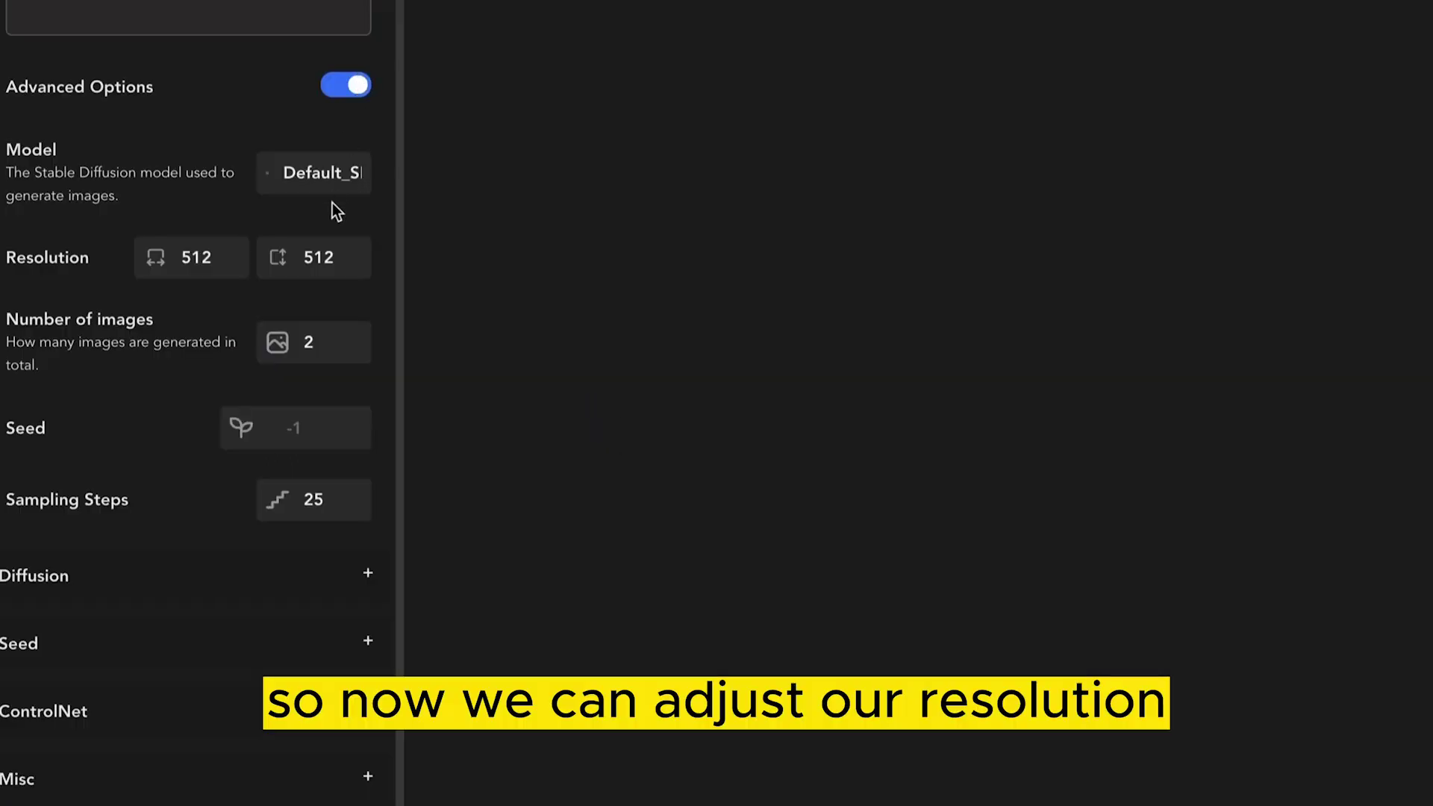
Check the Resolution, Model and Number of images options, keeping 512, Default_SD1.5 and 2 images
left_click(314, 254)
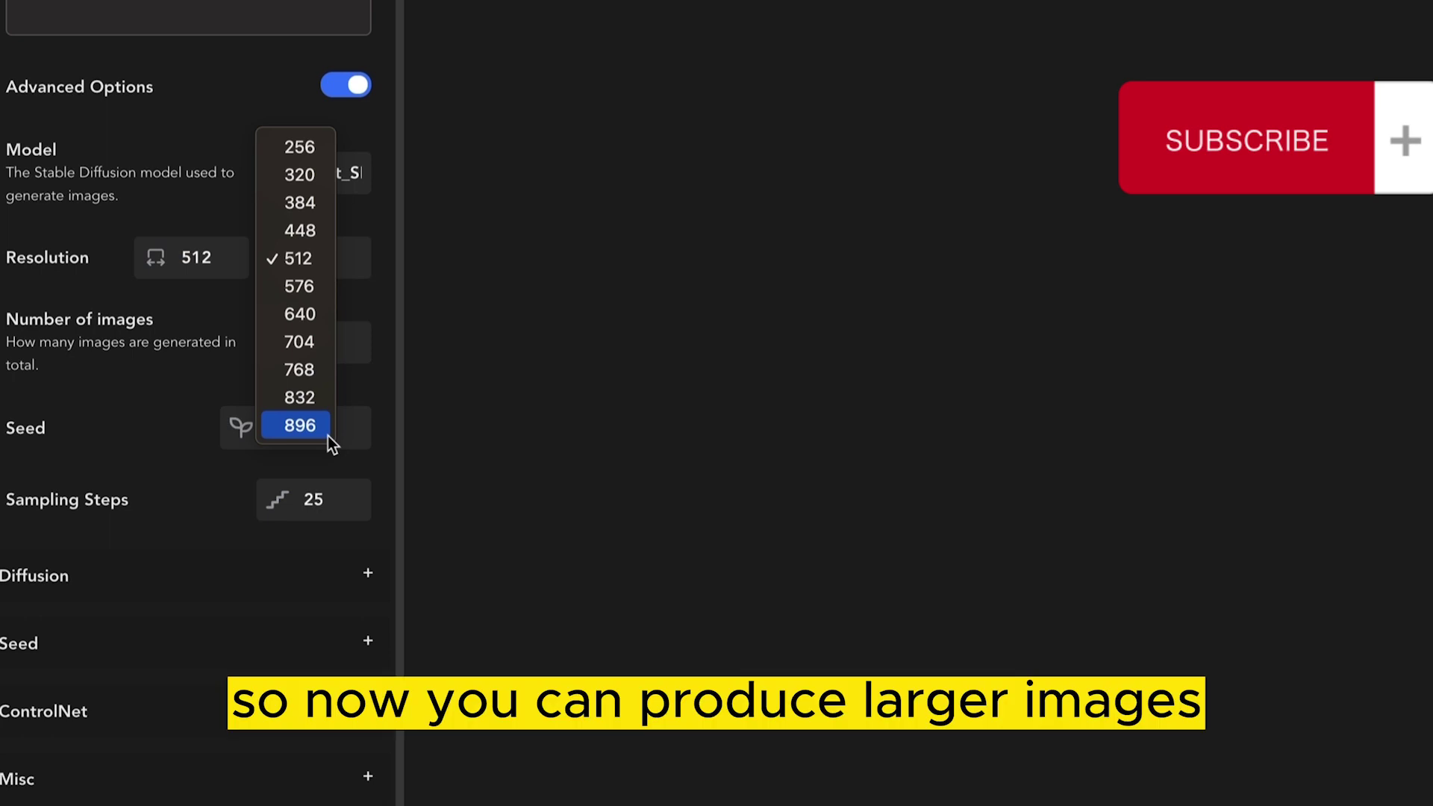
left_click(179, 357)
left_click(343, 173)
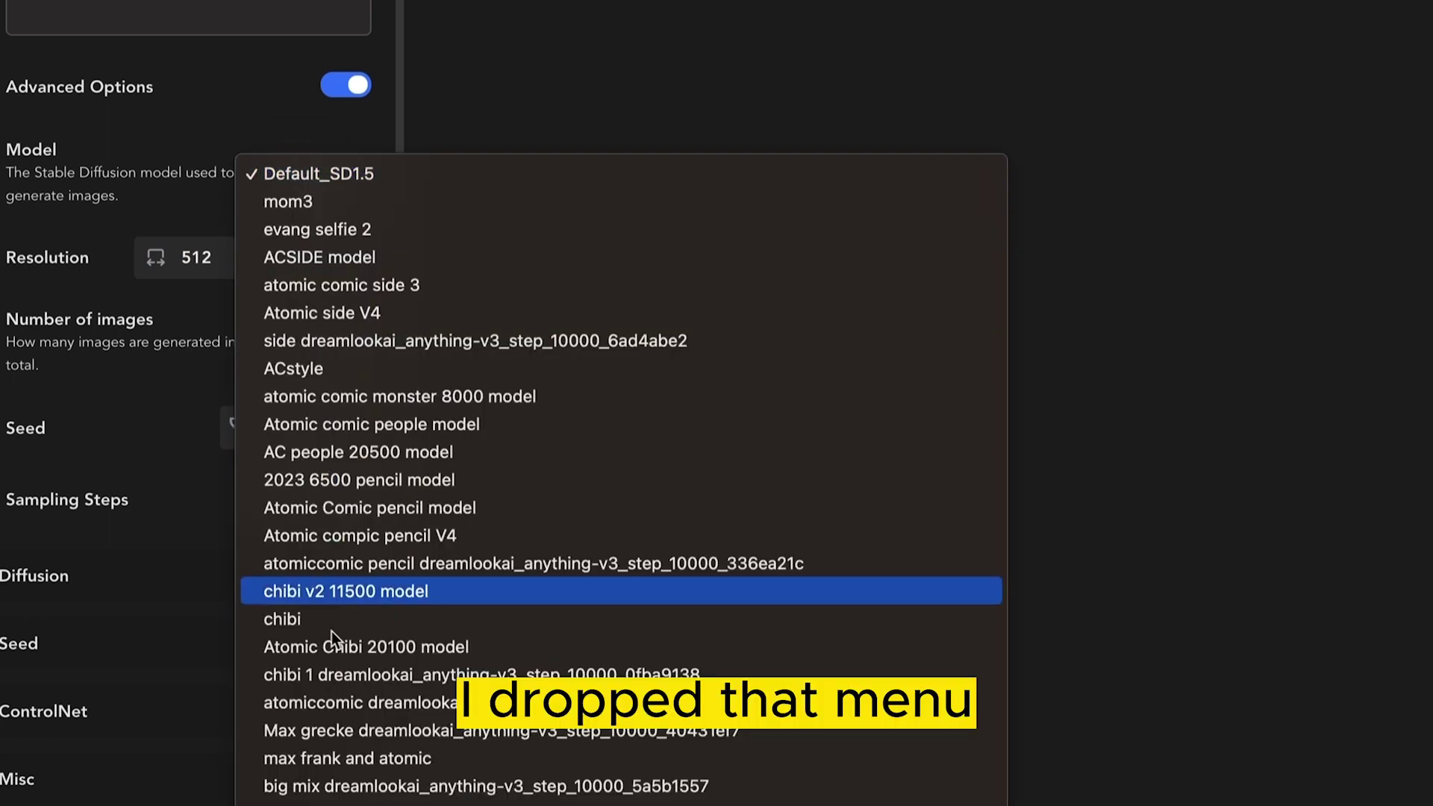
left_click(108, 403)
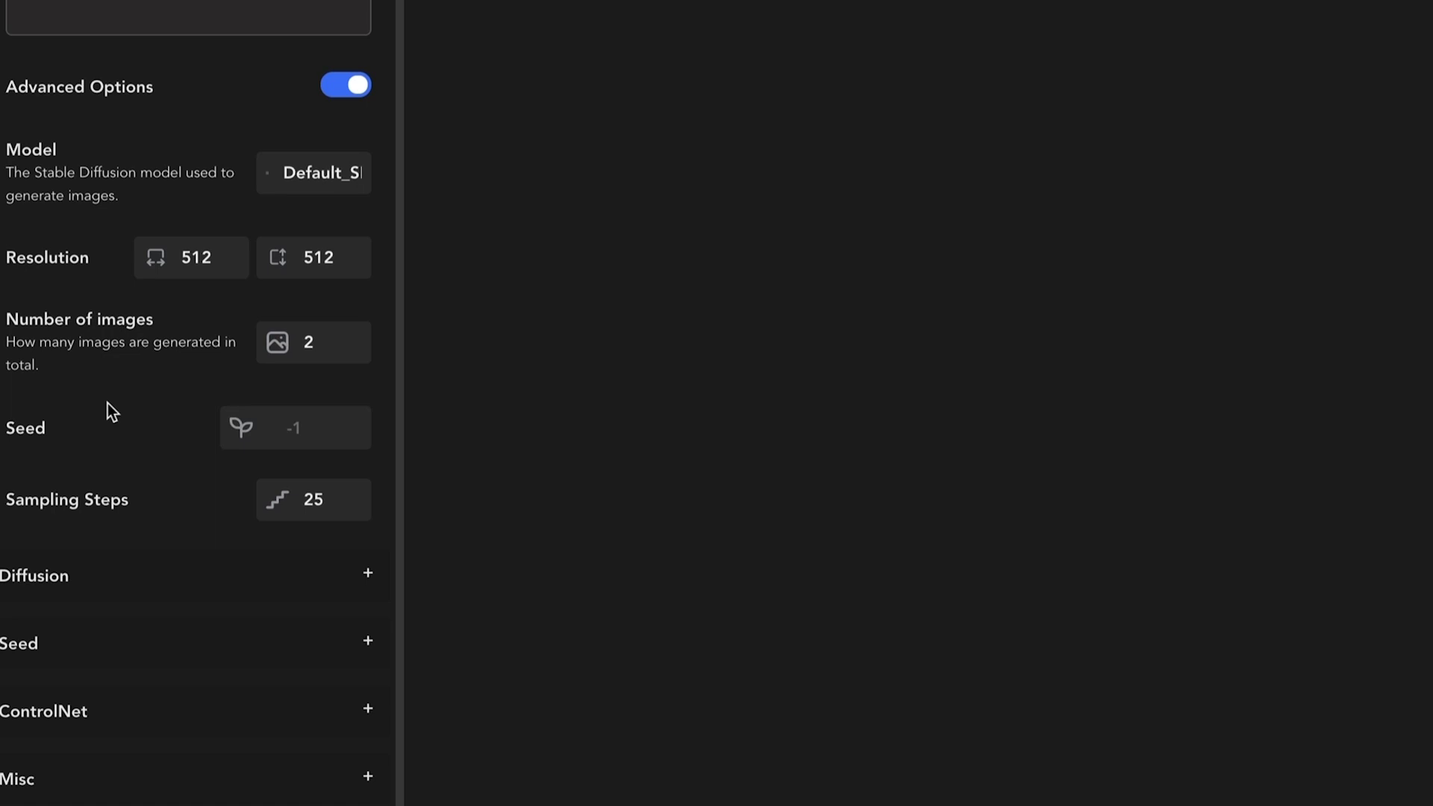
left_click(310, 339)
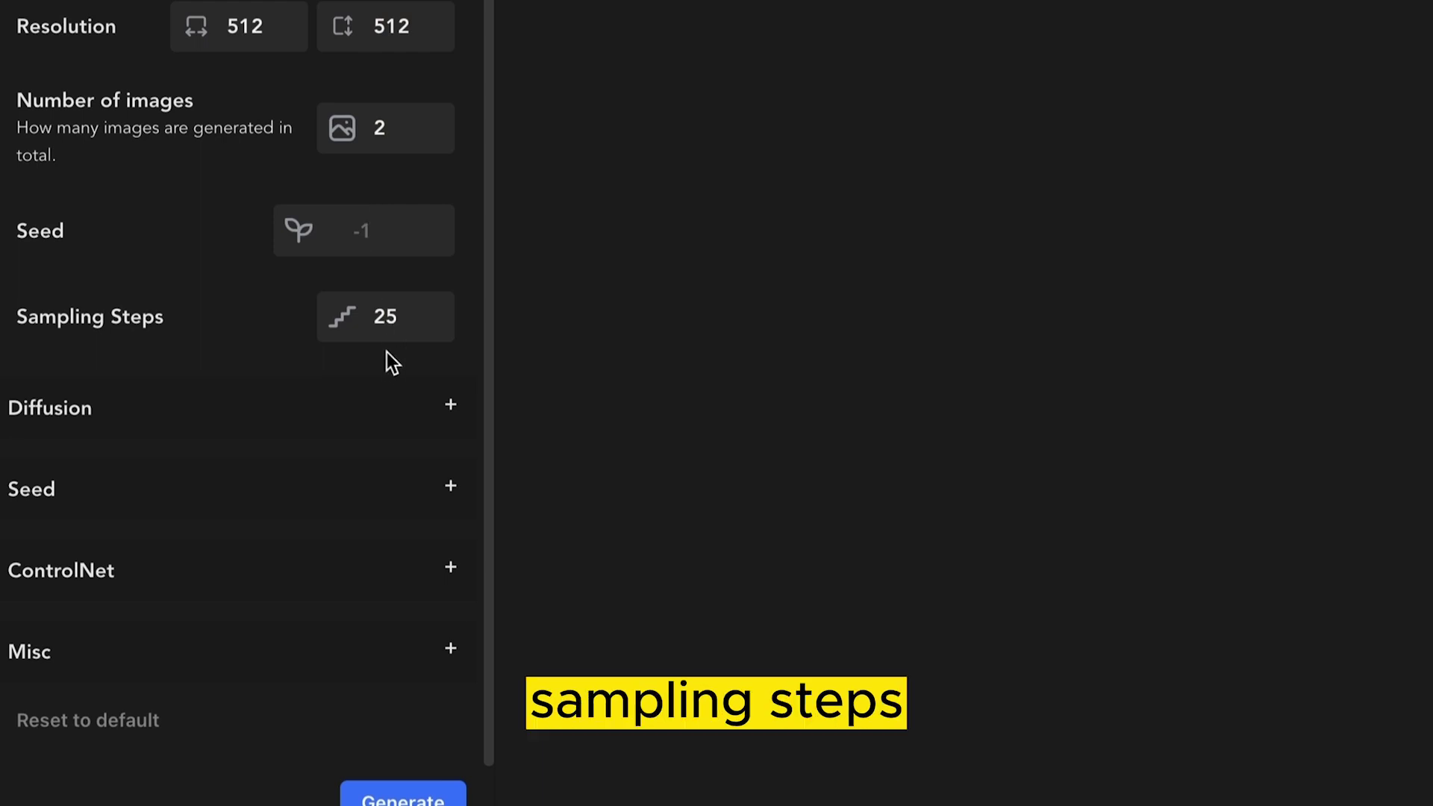
Review the available samplers and ControlNet models, leaving automatic control generation set to No
left_click(452, 408)
left_click(338, 101)
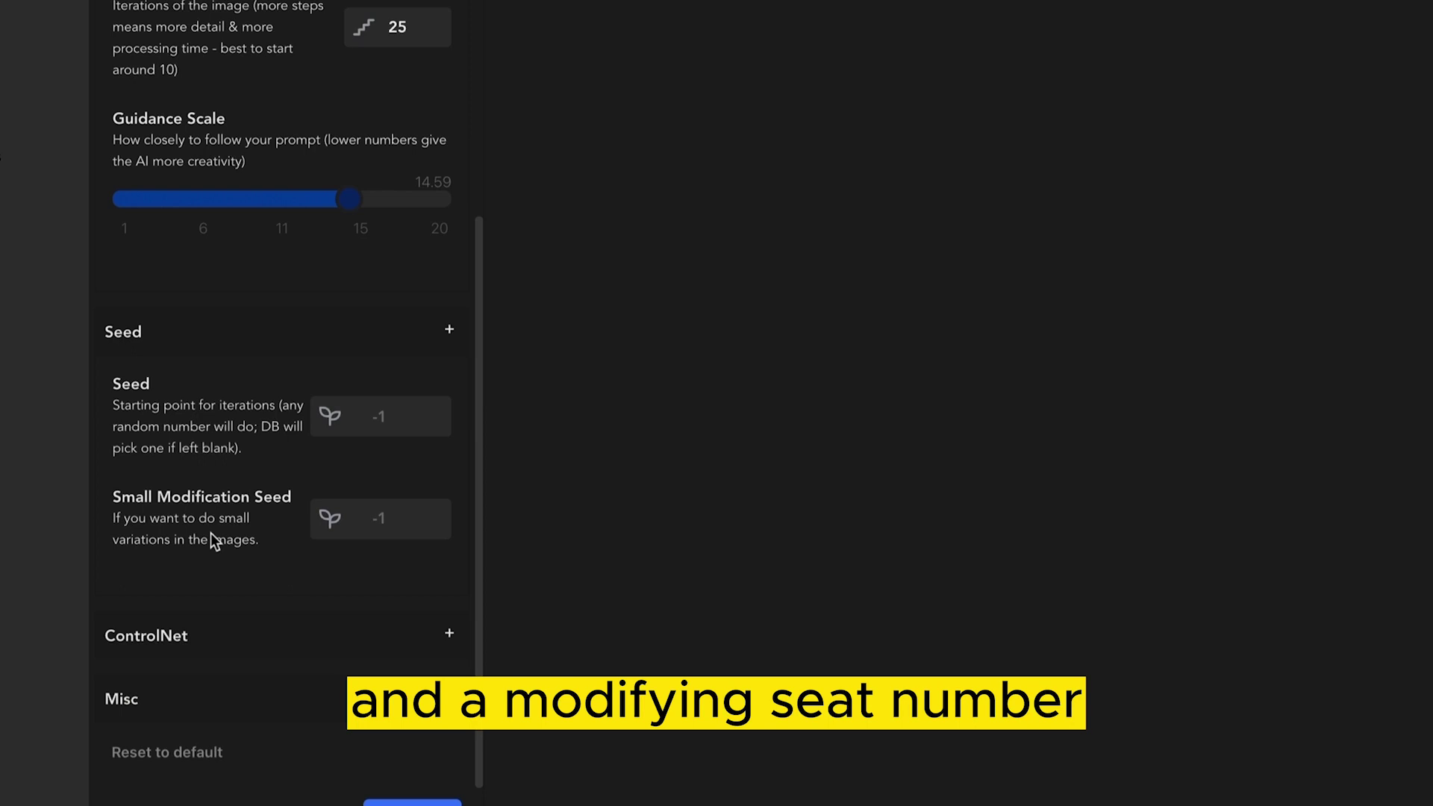
left_click(450, 633)
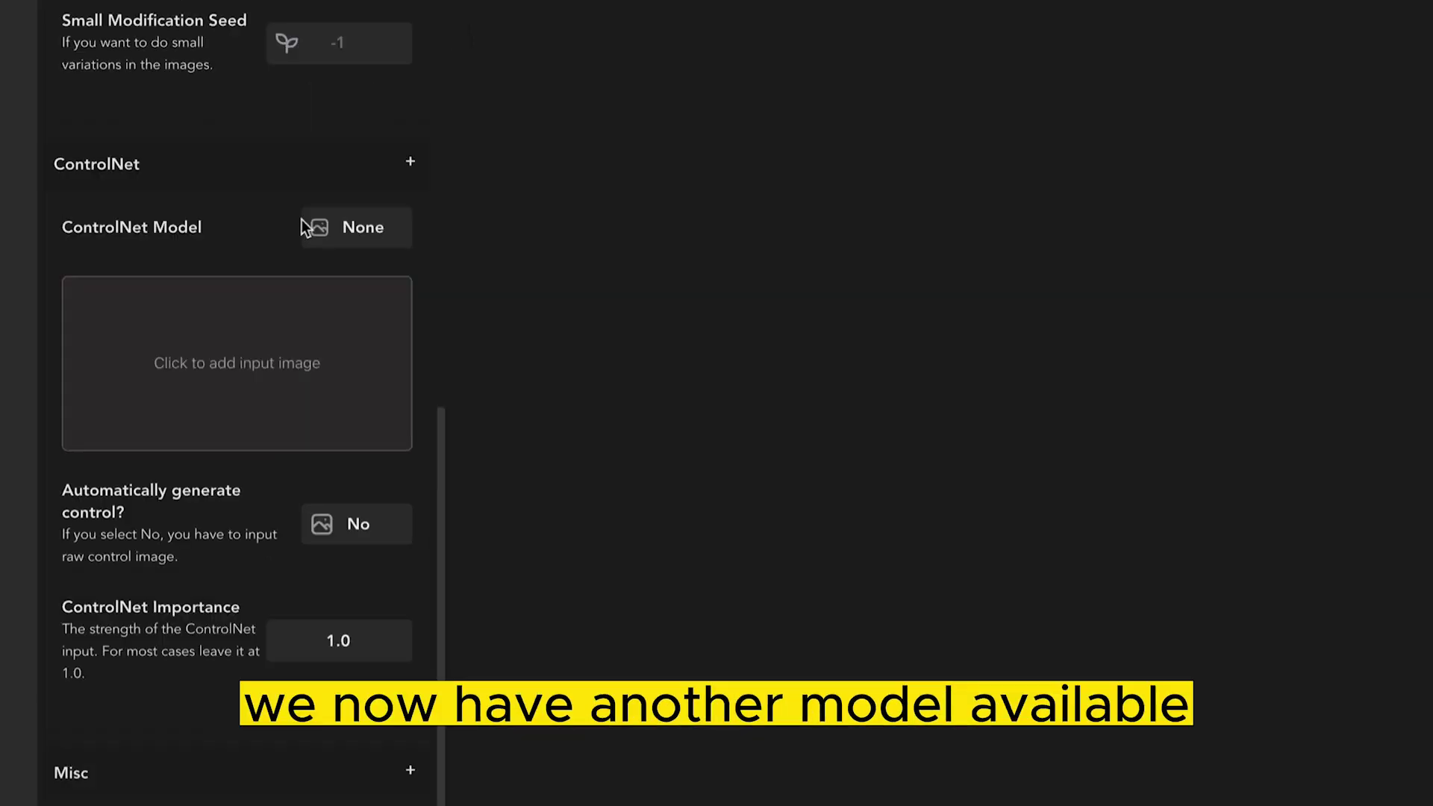
left_click(394, 234)
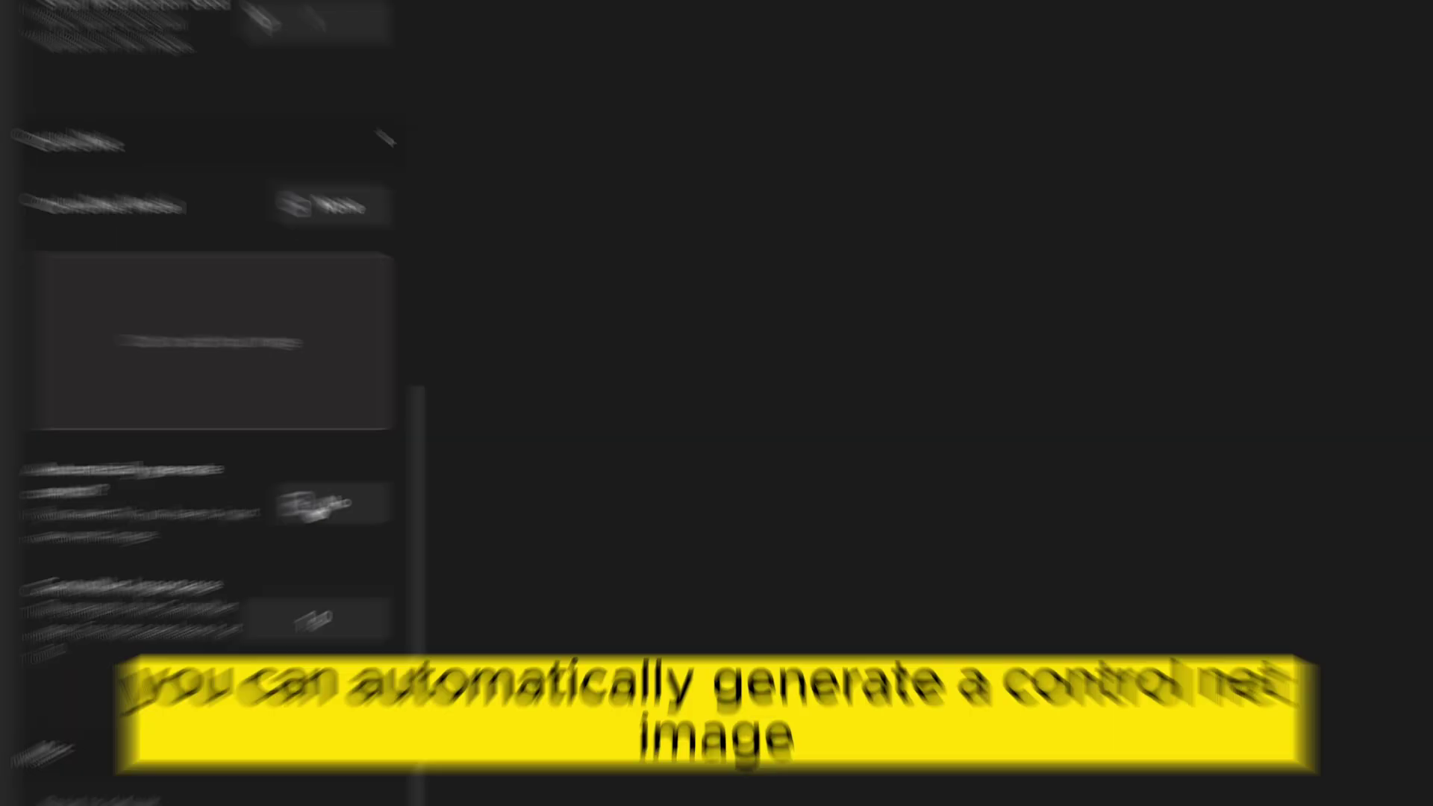
left_click(438, 493)
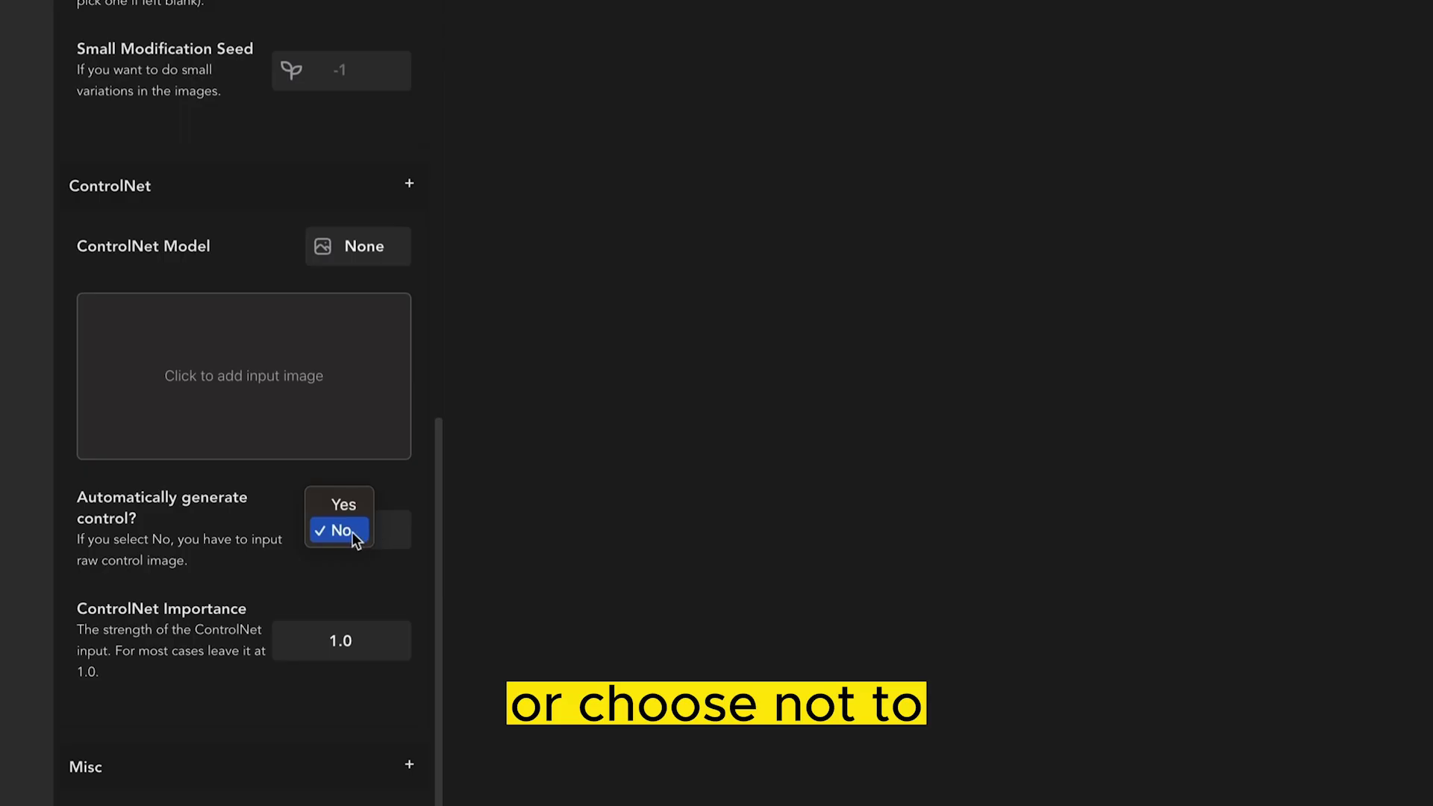
left_click(351, 532)
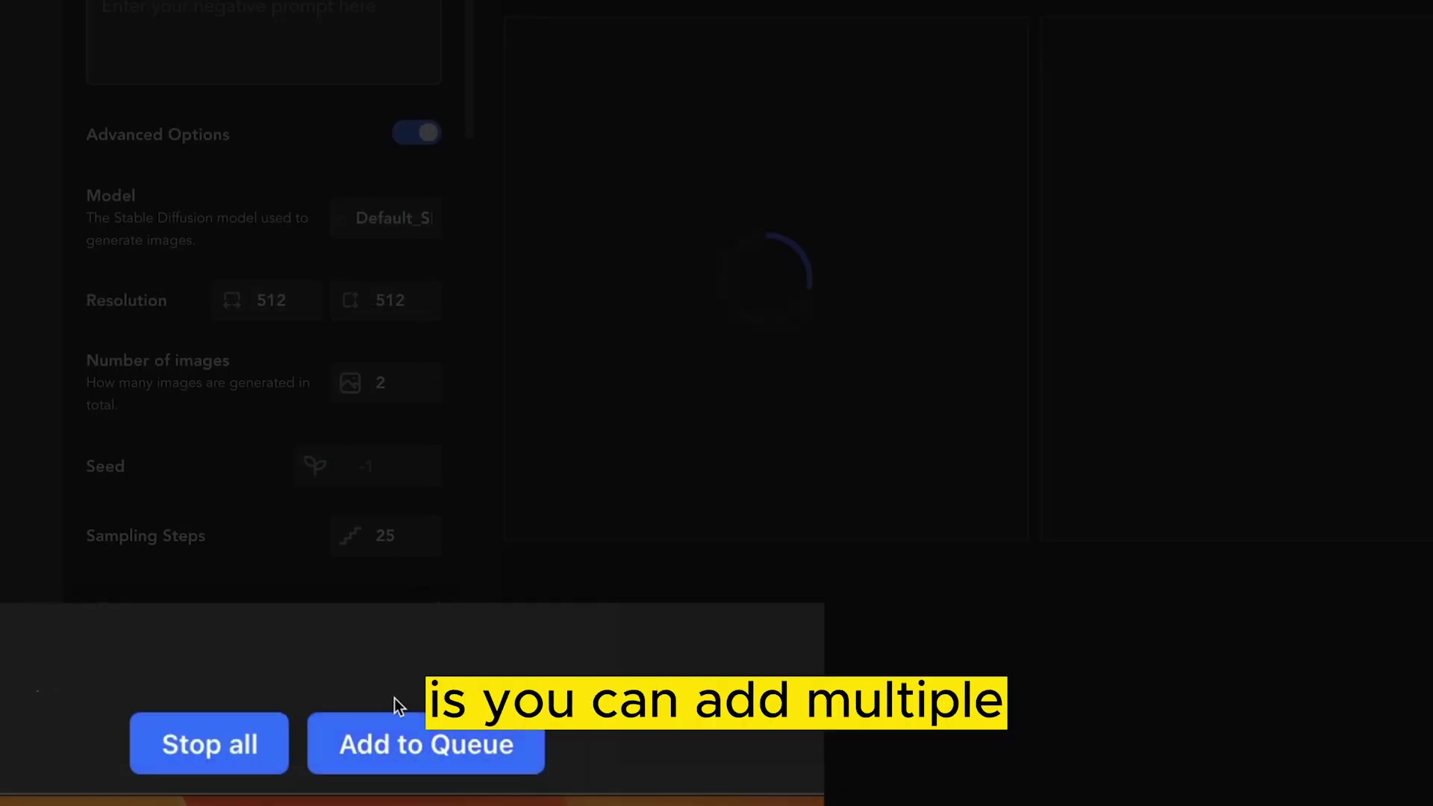
Queue another generation with the same settings and browse the model list while images render
left_click(476, 727)
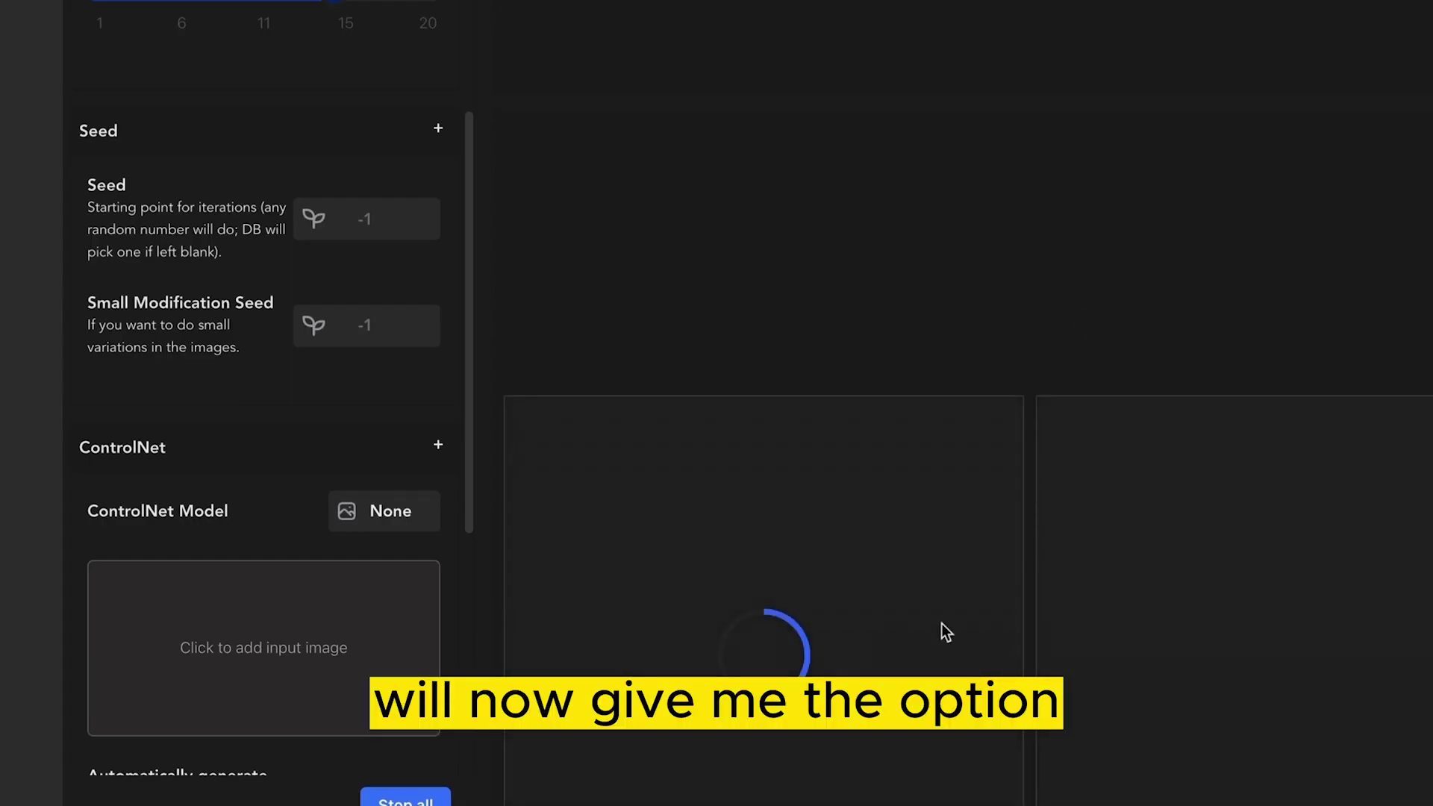
scroll(971, 523, "down", 5)
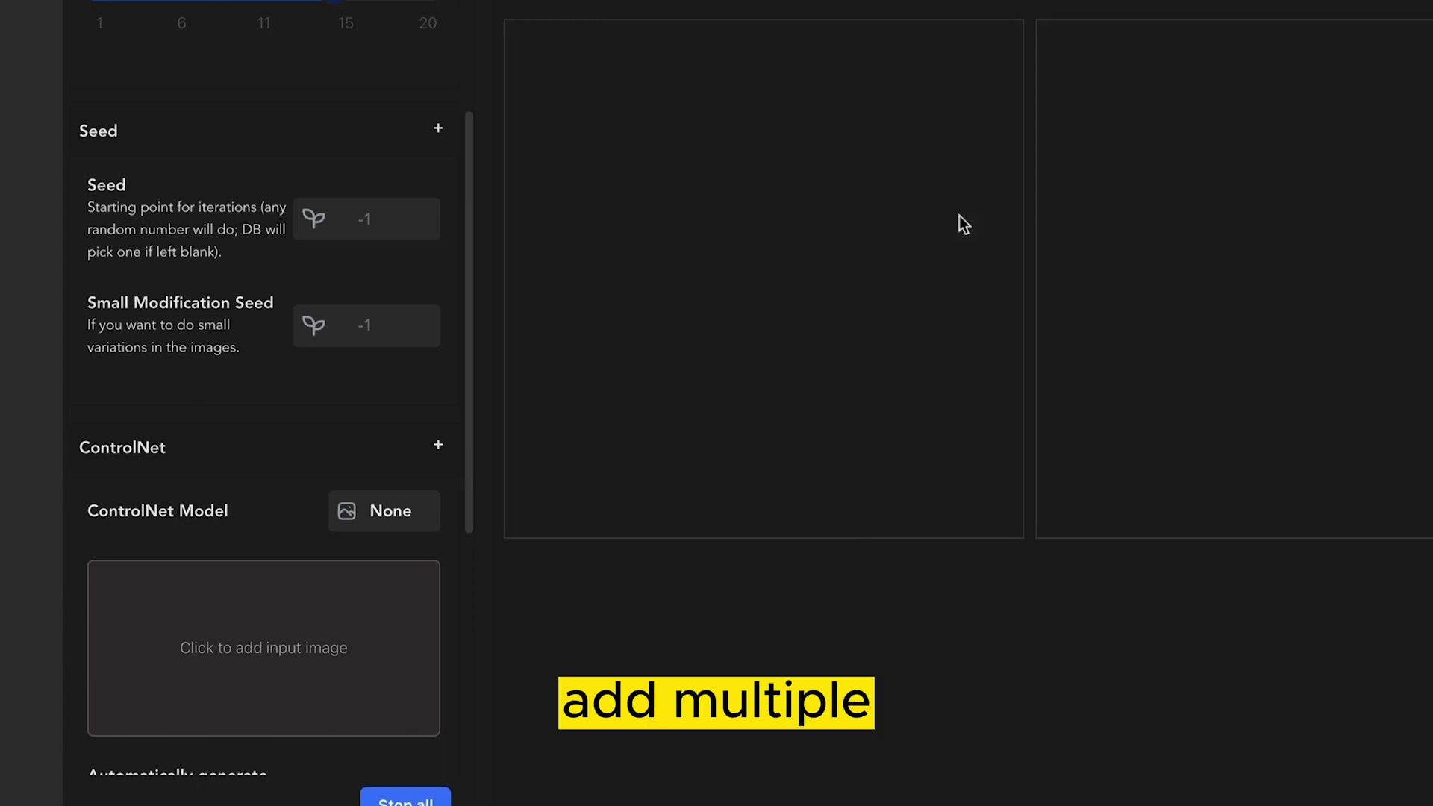
scroll(250, 35, "up", 5)
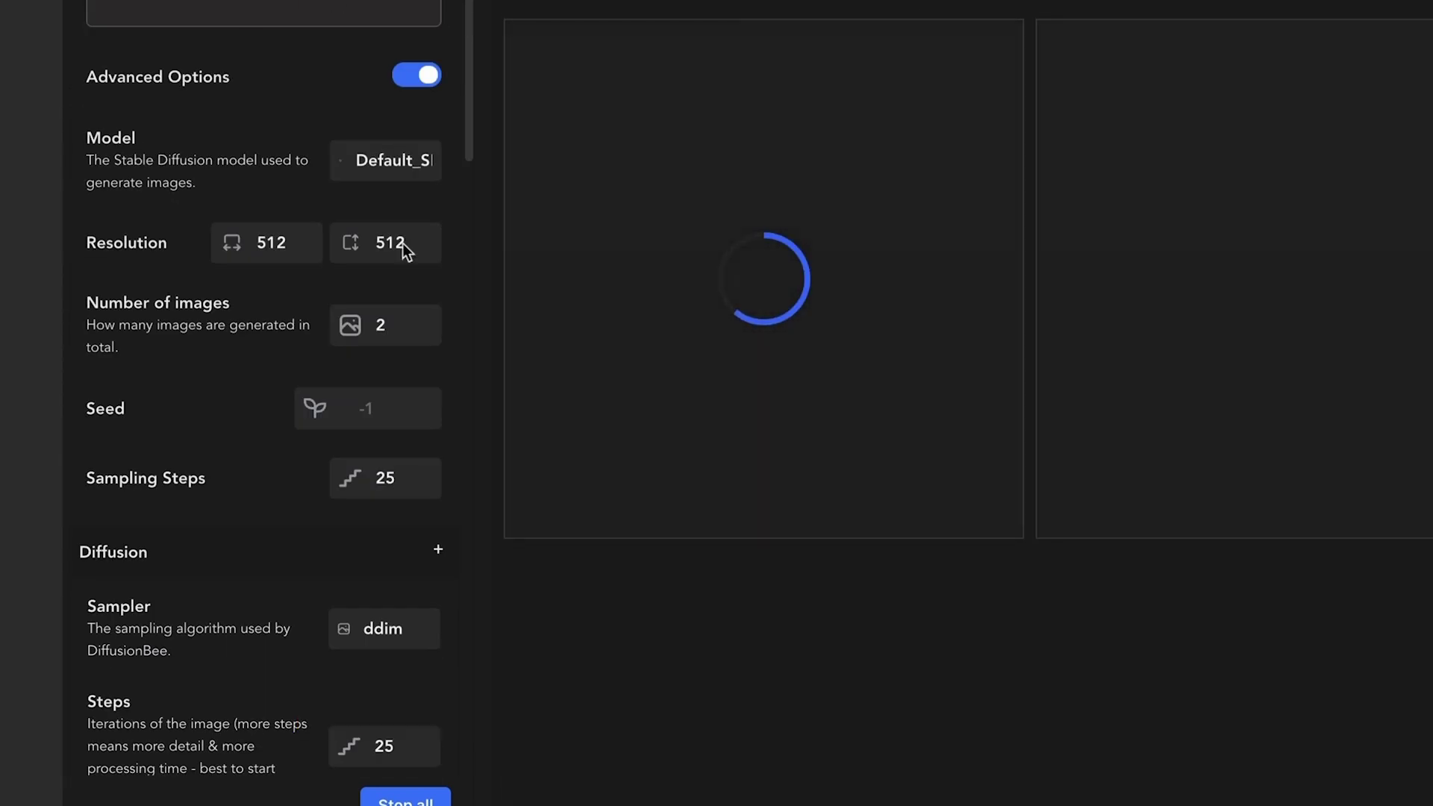
left_click(370, 170)
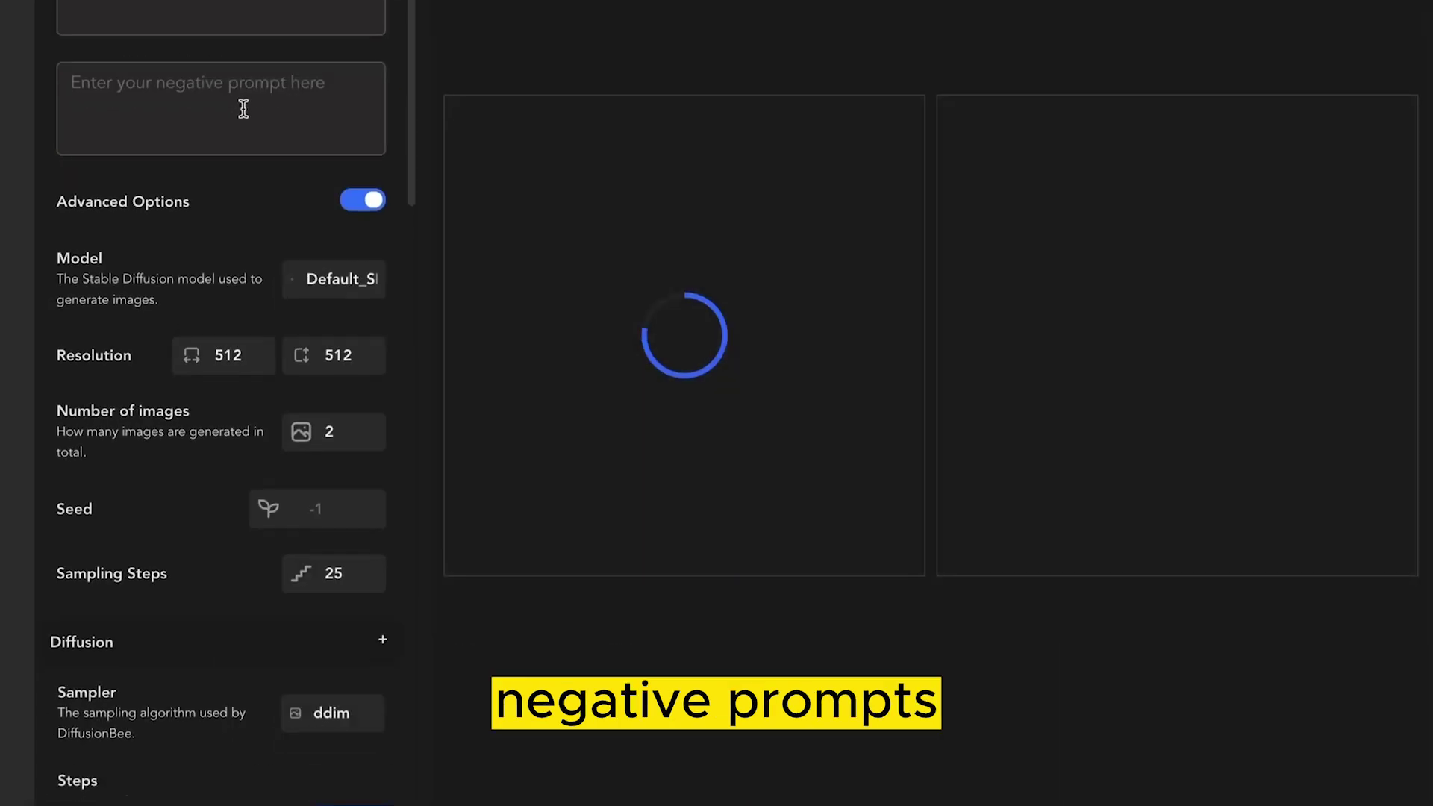
scroll(246, 150, "down", 8)
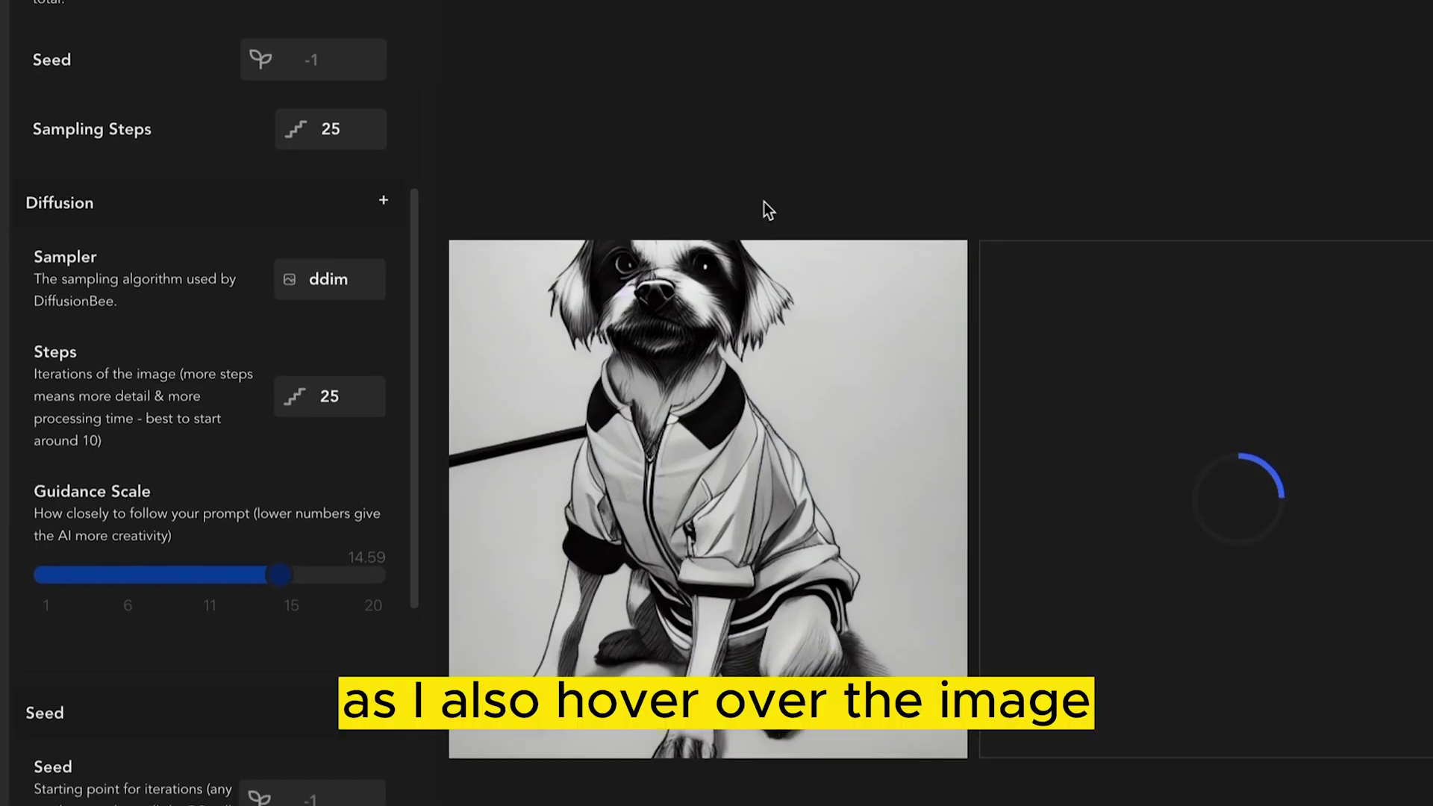
Review the Image to Image panel's empty prompts, model and 73.22 input strength
mouse_move(645, 497)
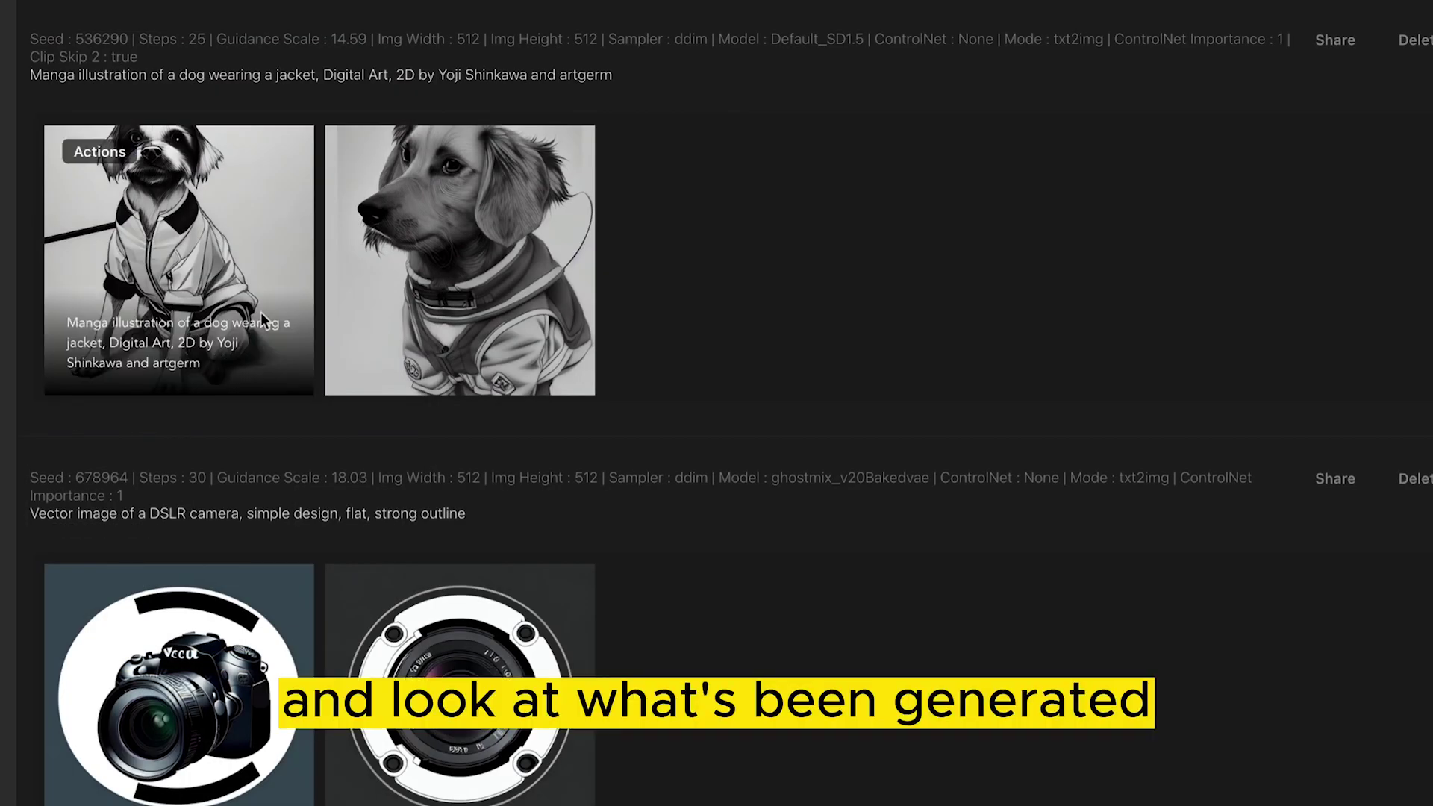
Inspect the manga dog pair's History entry: seed 536290, 25 steps, guidance 14.59
mouse_move(237, 145)
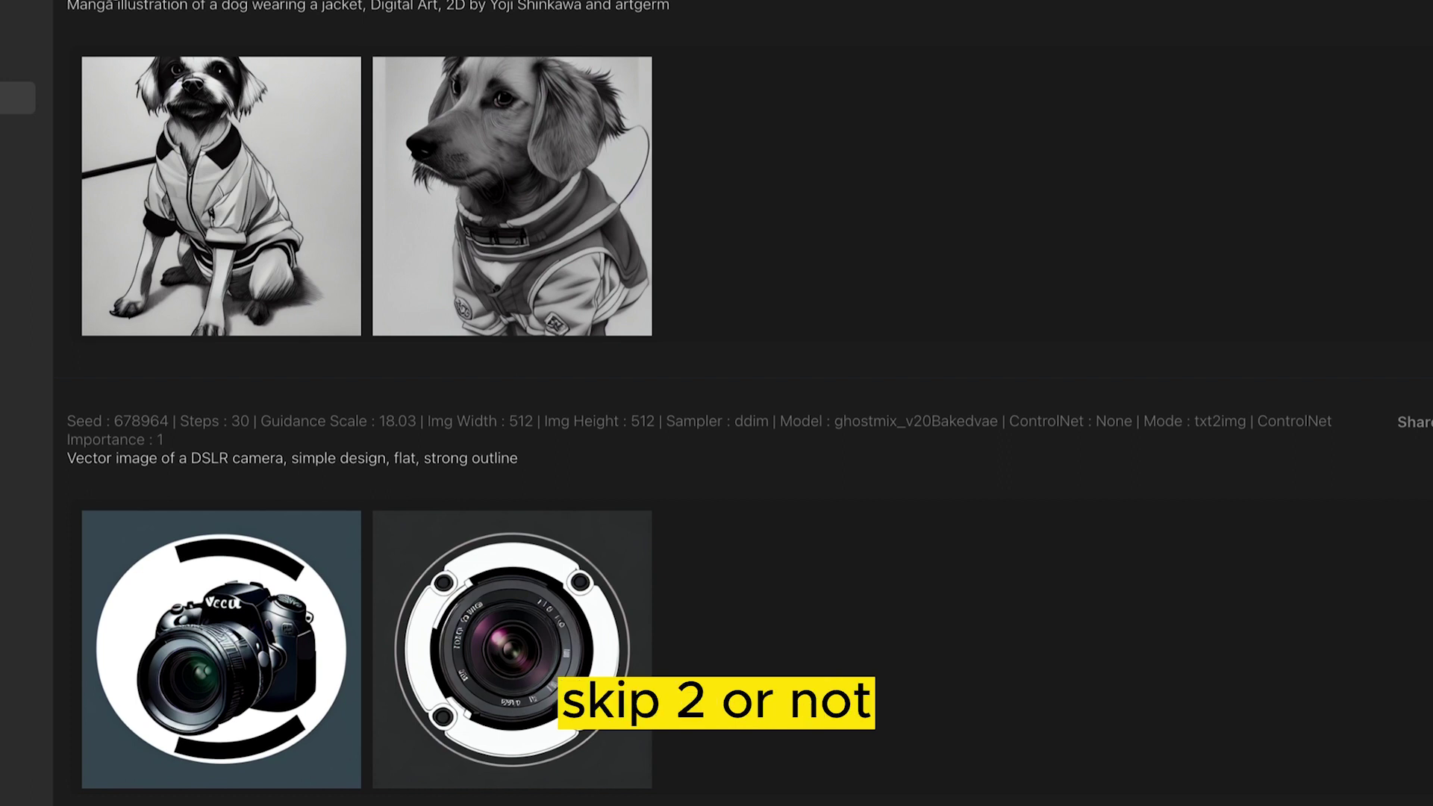
mouse_move(164, 100)
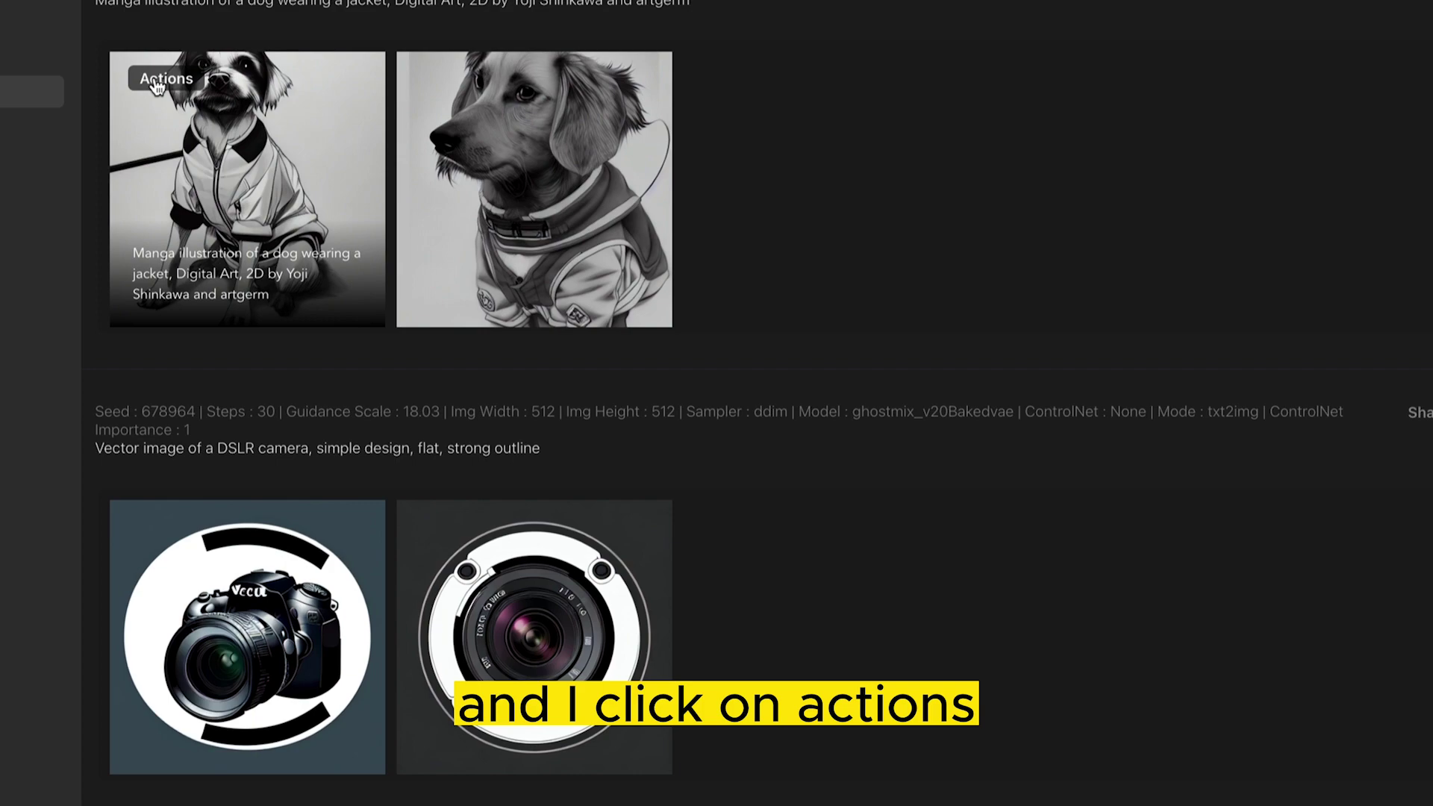
Bring up the Actions menu for the first dog image to reuse its settings
left_click(160, 88)
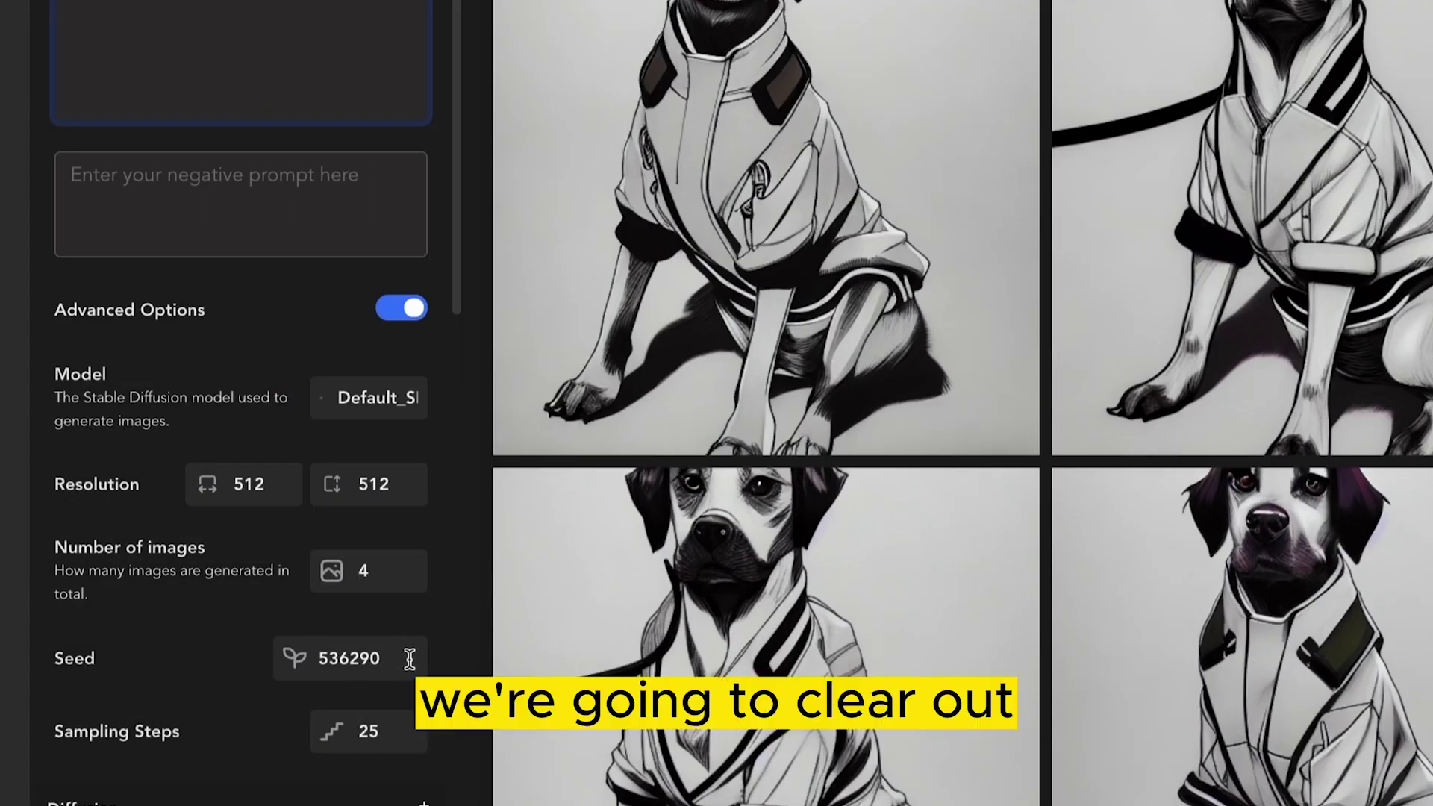
Clear the seed to -1 for random and raise sampling steps from 25 to 30
left_click_drag(403, 658, 262, 656)
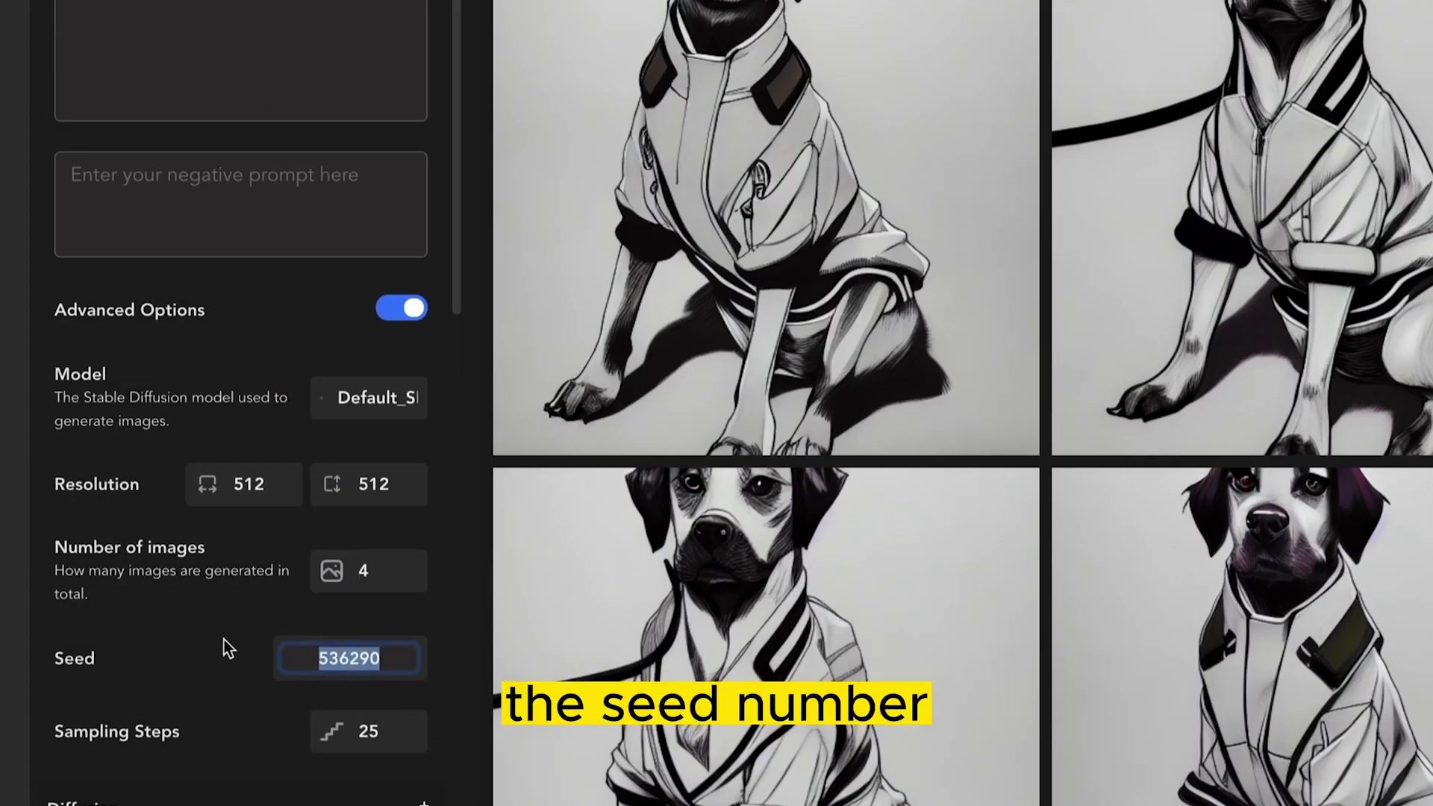
key("BackSpace")
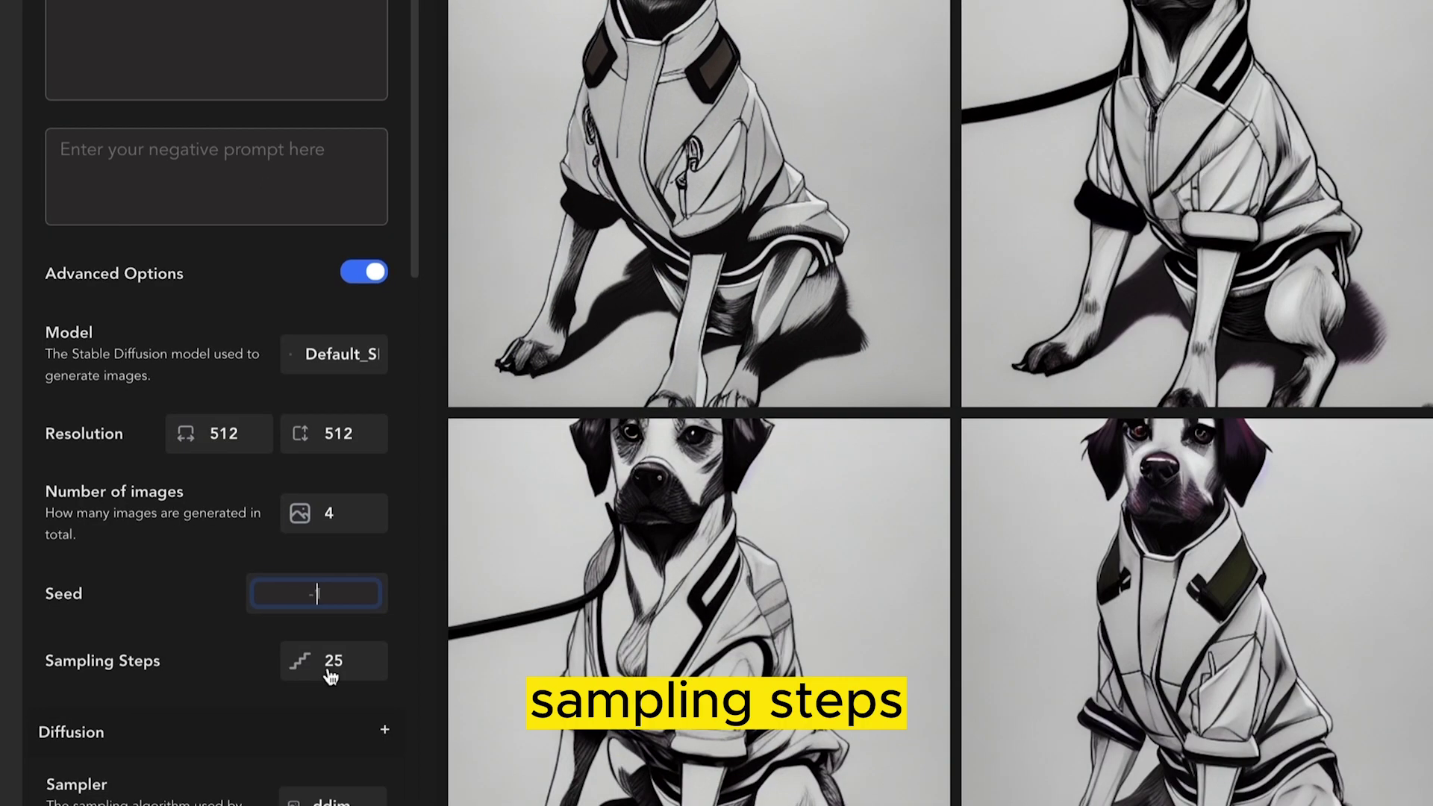
left_click(331, 672)
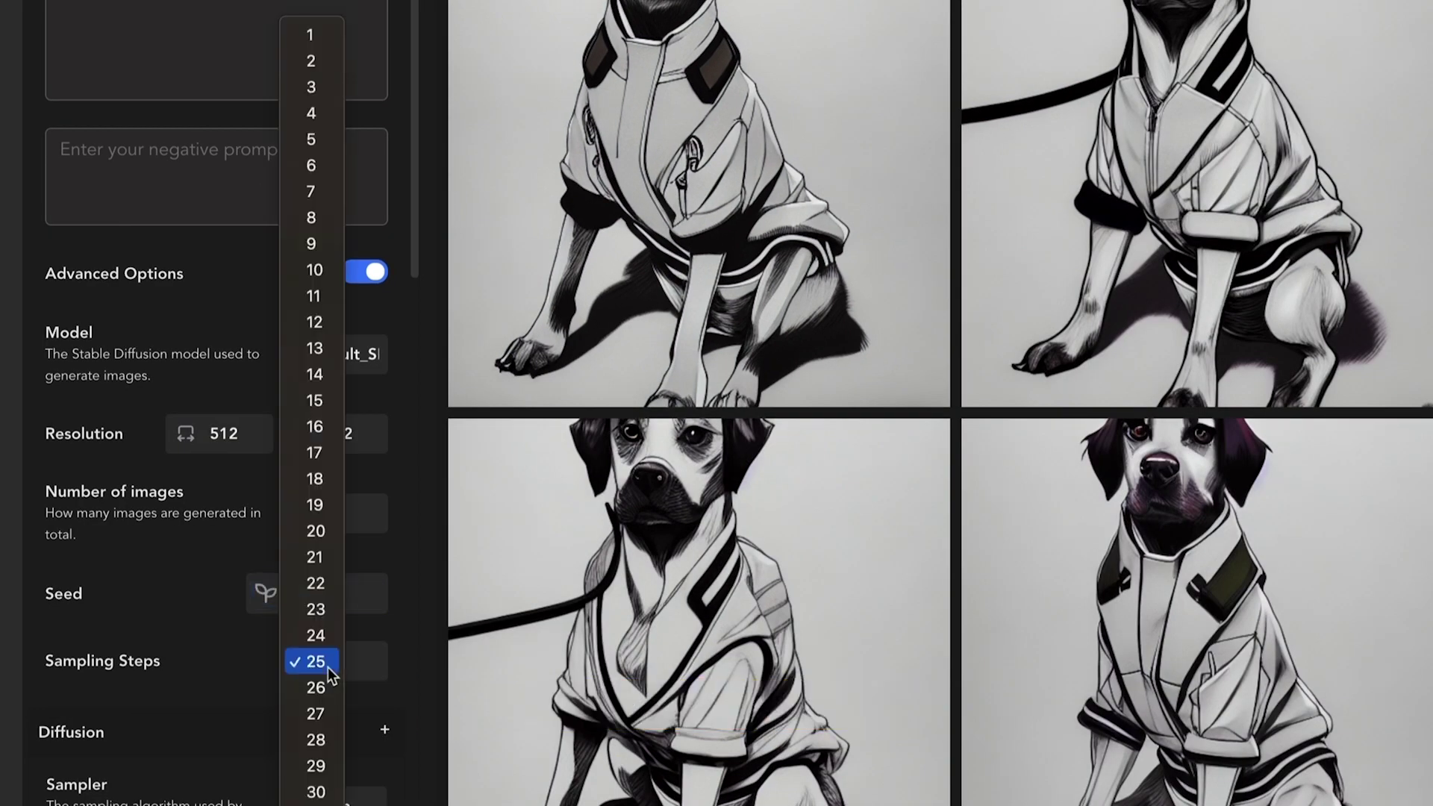
left_click(316, 792)
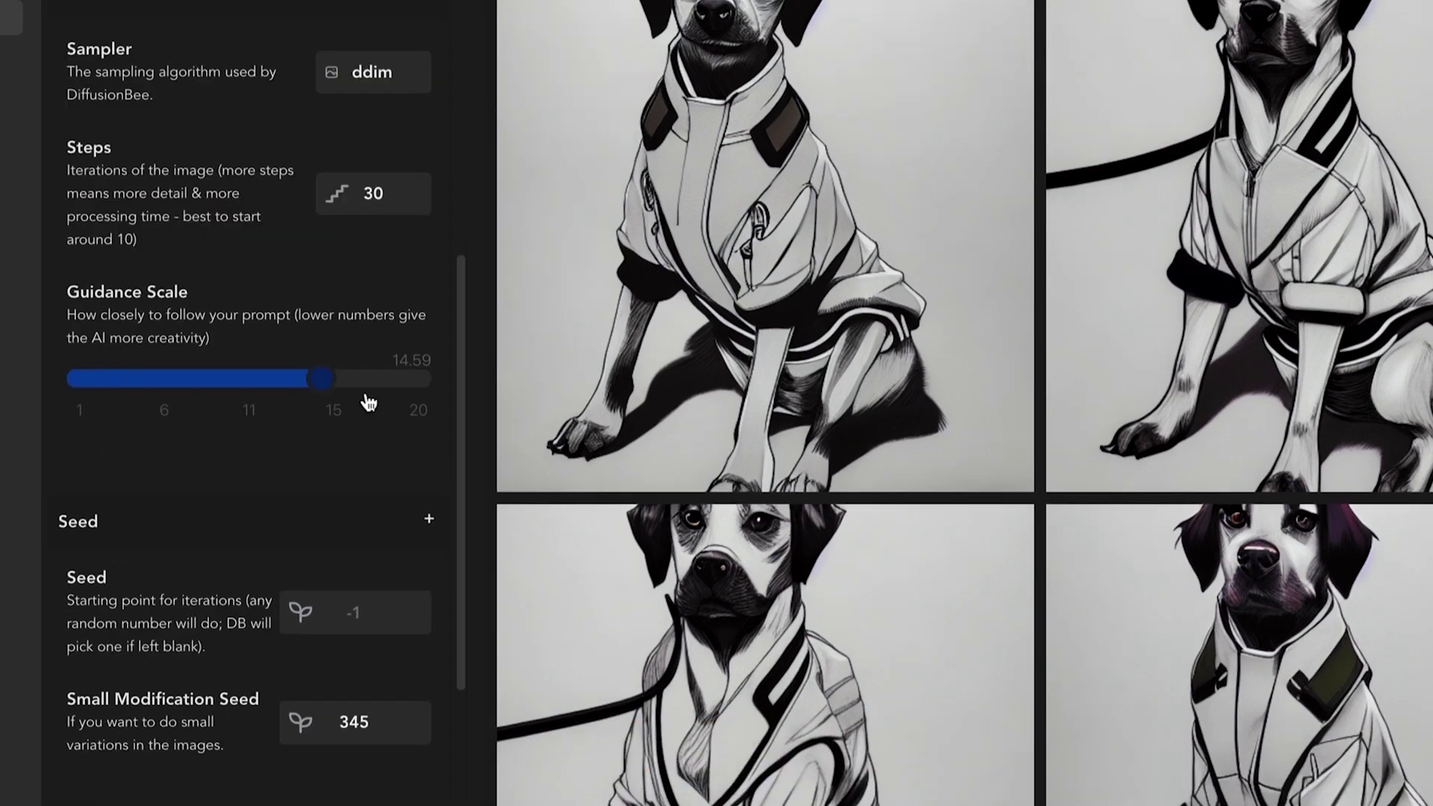
Set the guidance scale to about 17.21 and enable Clip Skip 2
mouse_move(368, 400)
left_mouse_down()
mouse_move(327, 386)
mouse_move(370, 396)
left_mouse_up()
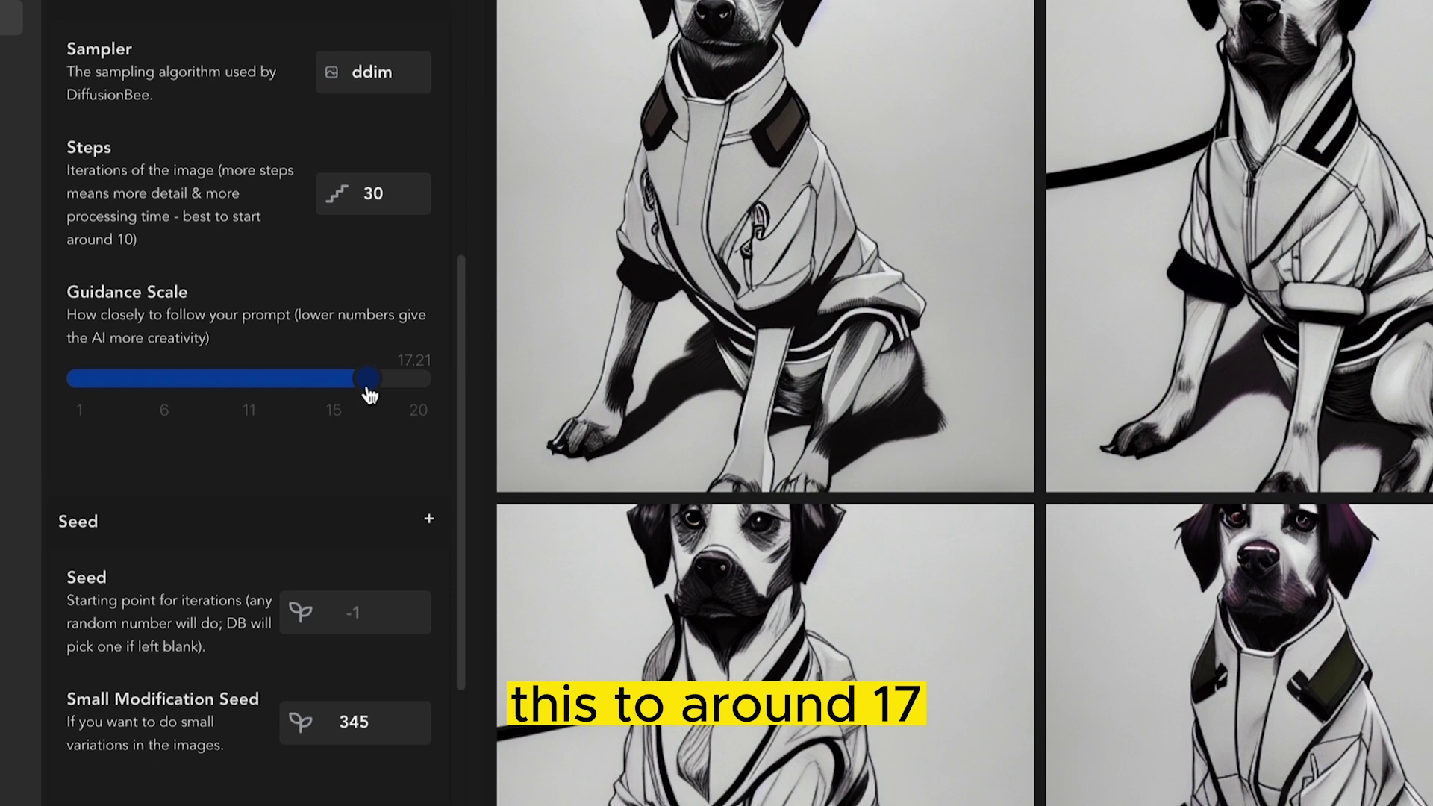
left_click(355, 722)
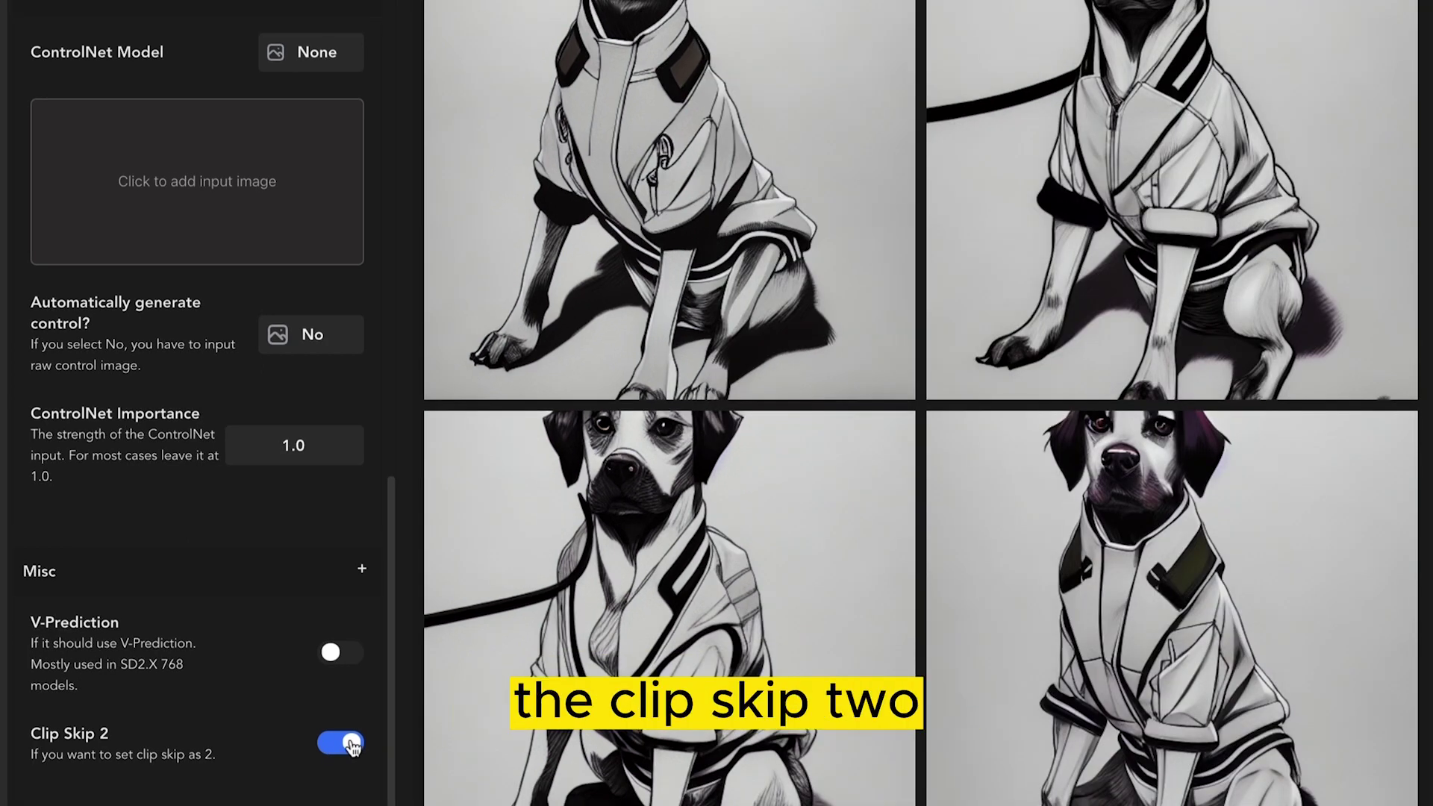
left_click(351, 745)
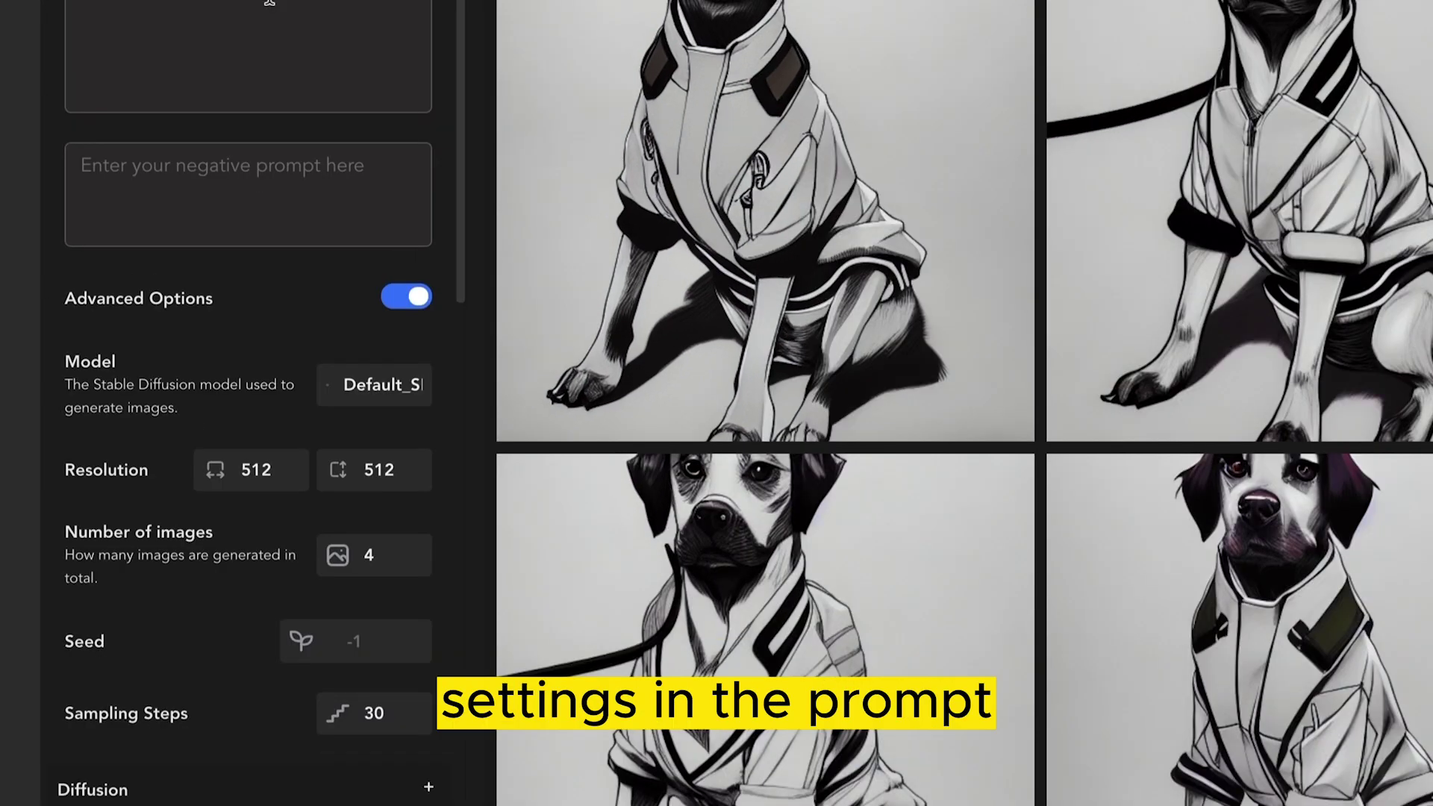
Enter 'Blurry, Cropped, Low quality' as the negative prompt
left_click(254, 195)
type("Blurry, Cropped, Low quality")
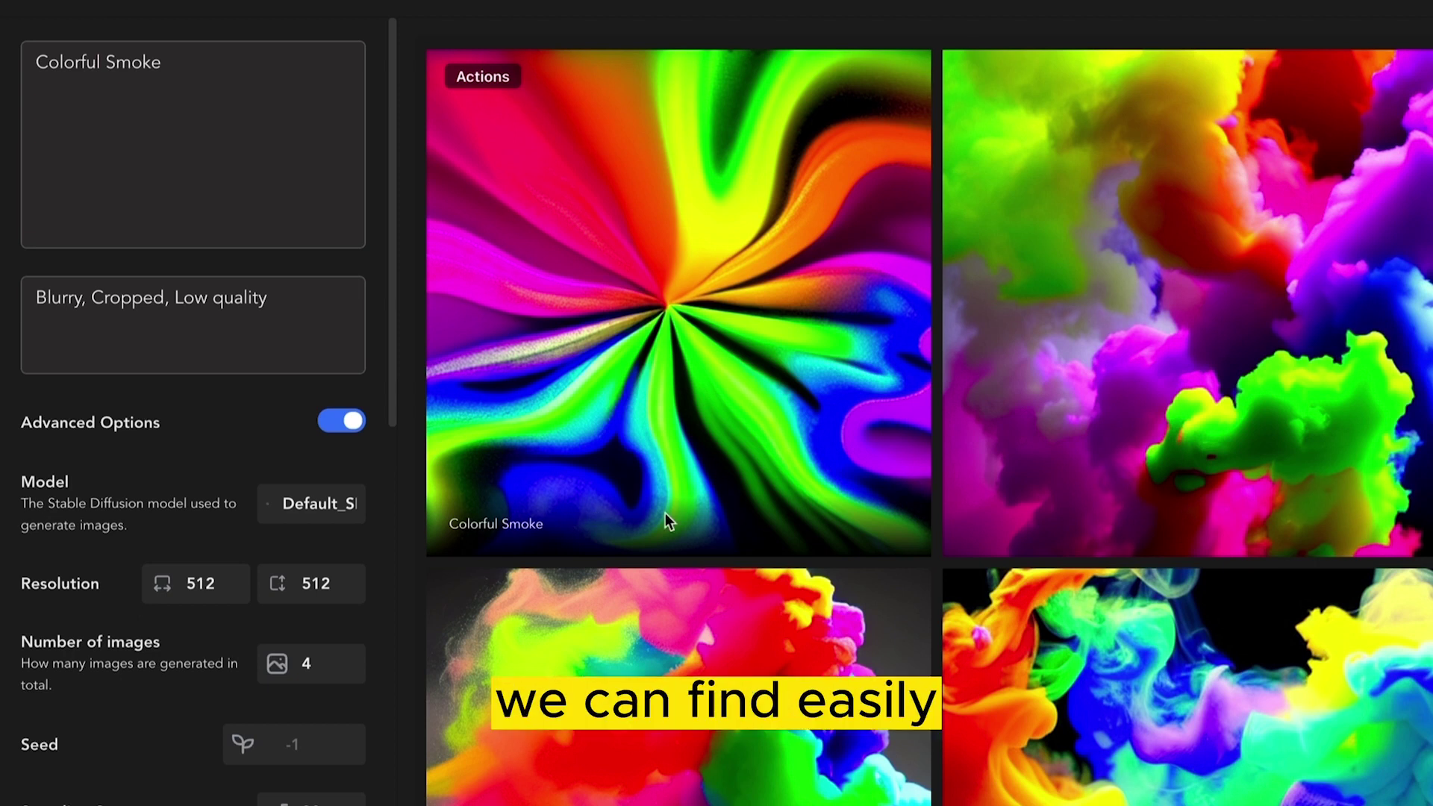
Look over the four finished Colorful Smoke images
mouse_move(996, 332)
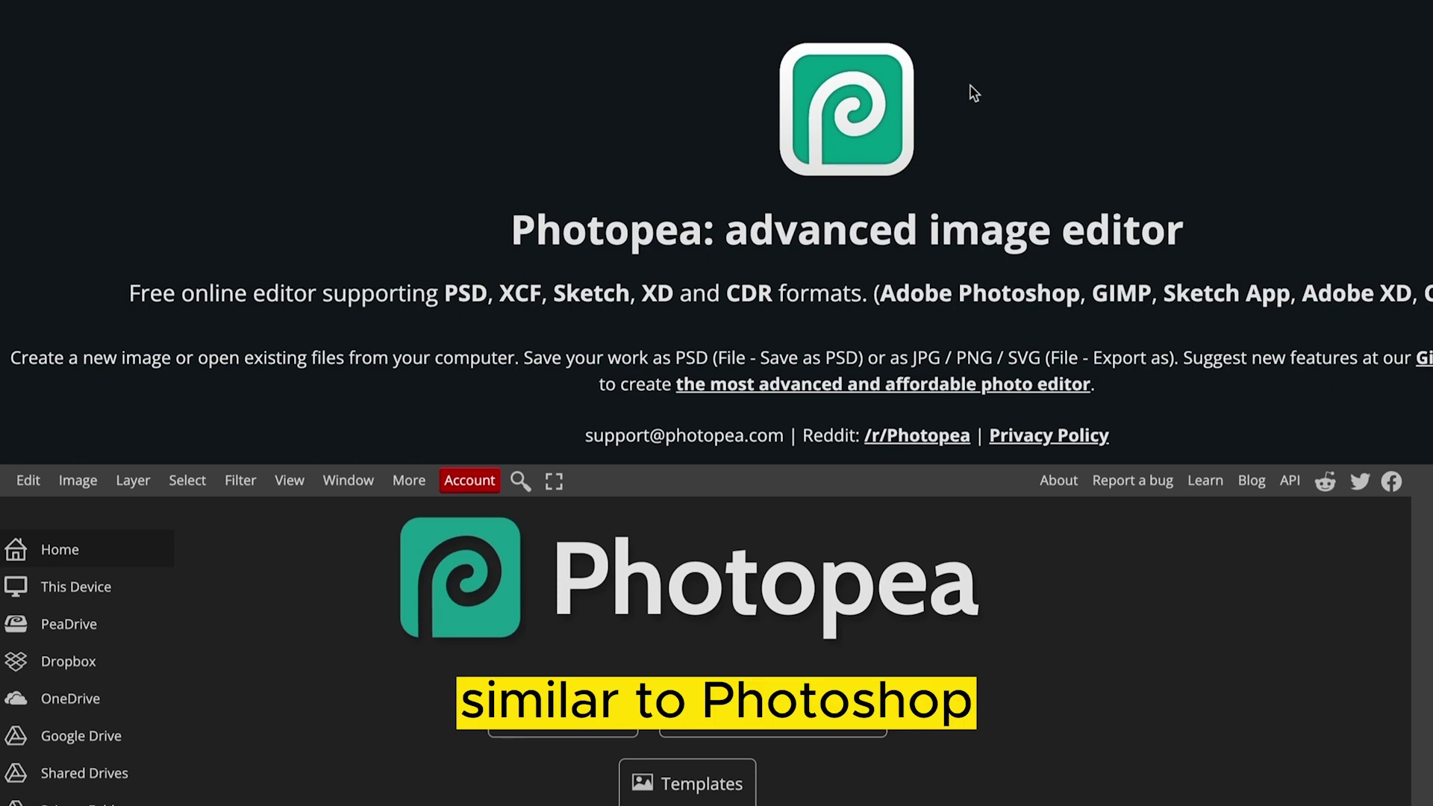
Scroll the page down and back up to look it over
scroll(974, 93, "down", 3)
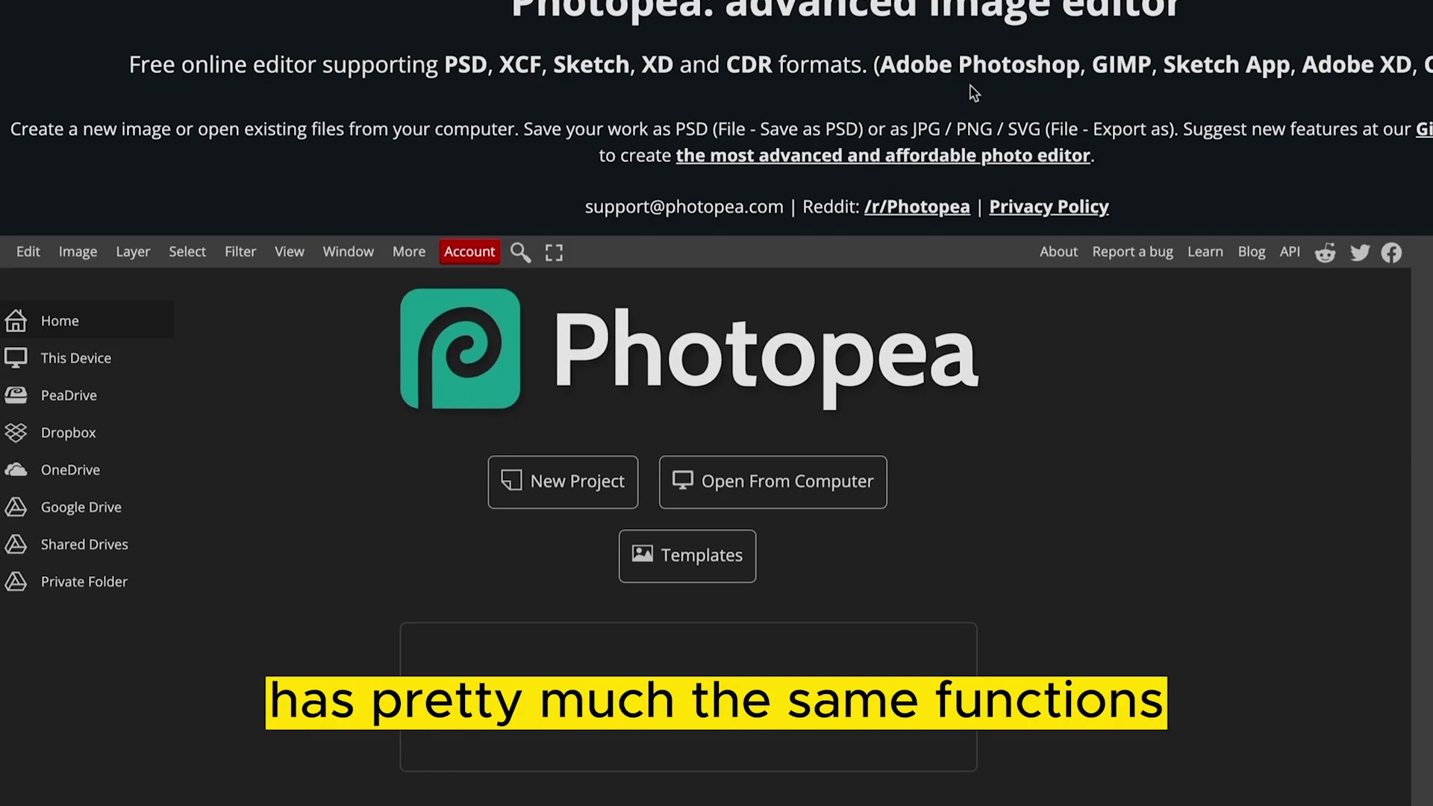
scroll(975, 93, "up", 3)
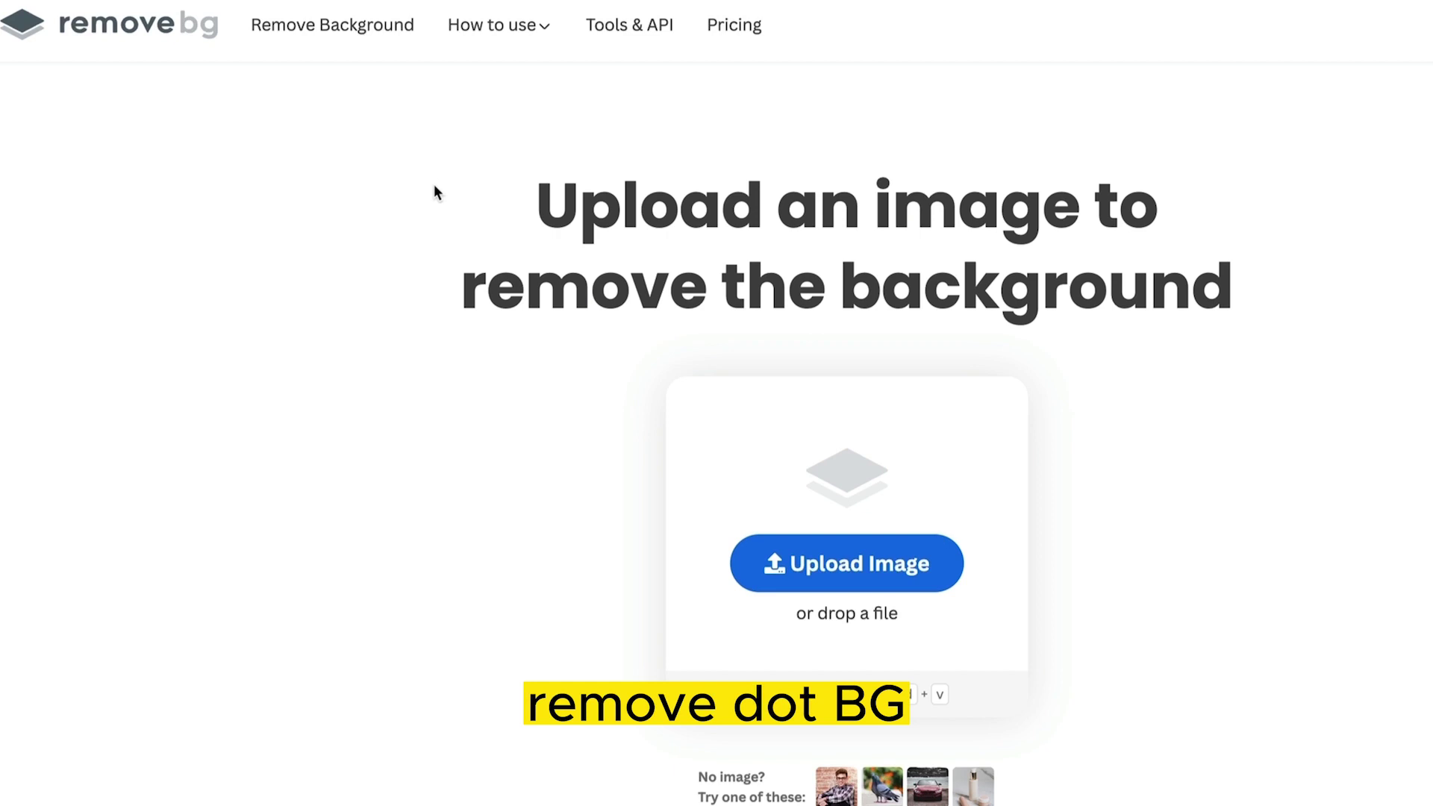
Scroll down the remove.bg upload page
scroll(394, 202, "down", 3)
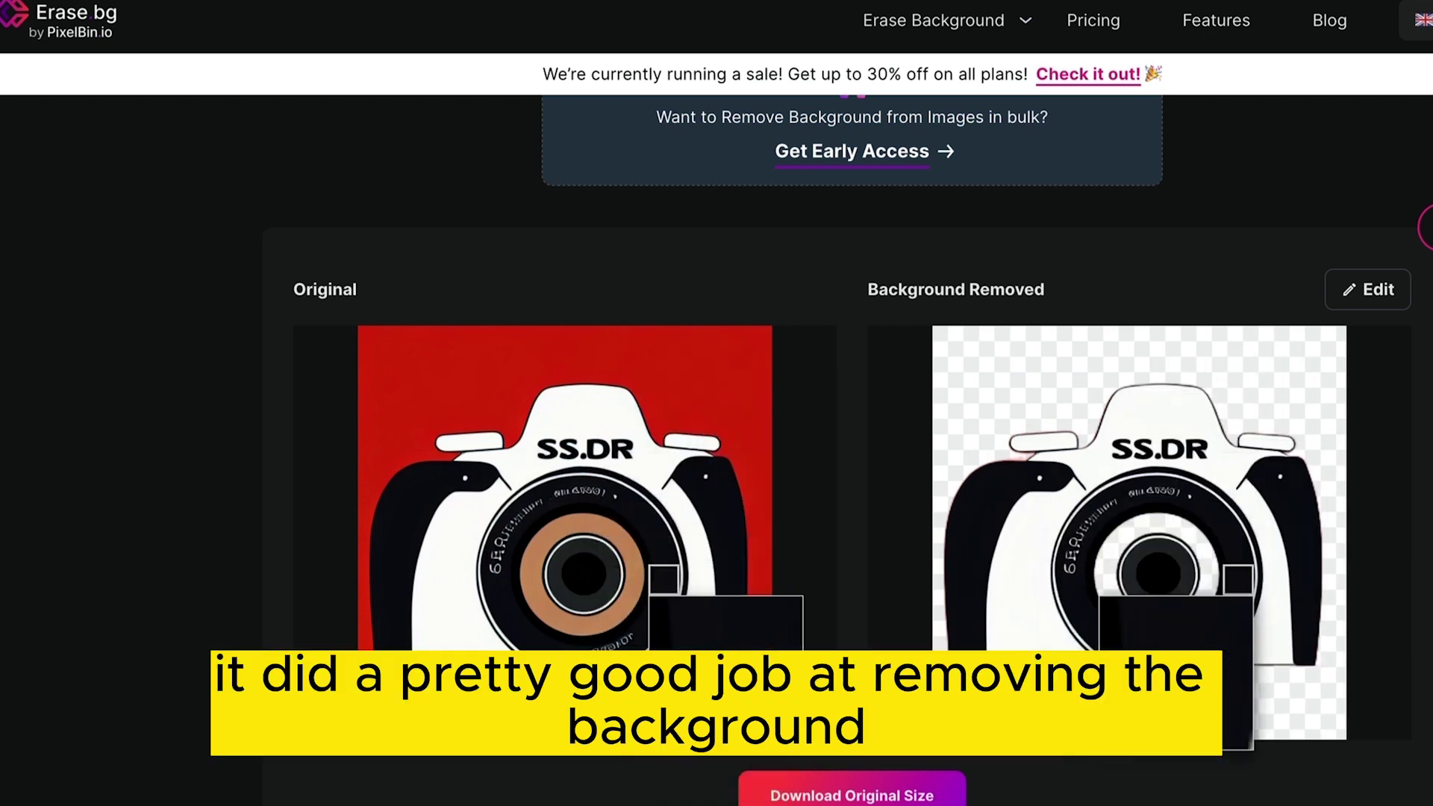
Scroll down the Erase.bg result page toward Download Original Size
scroll(844, 655, "down", 2)
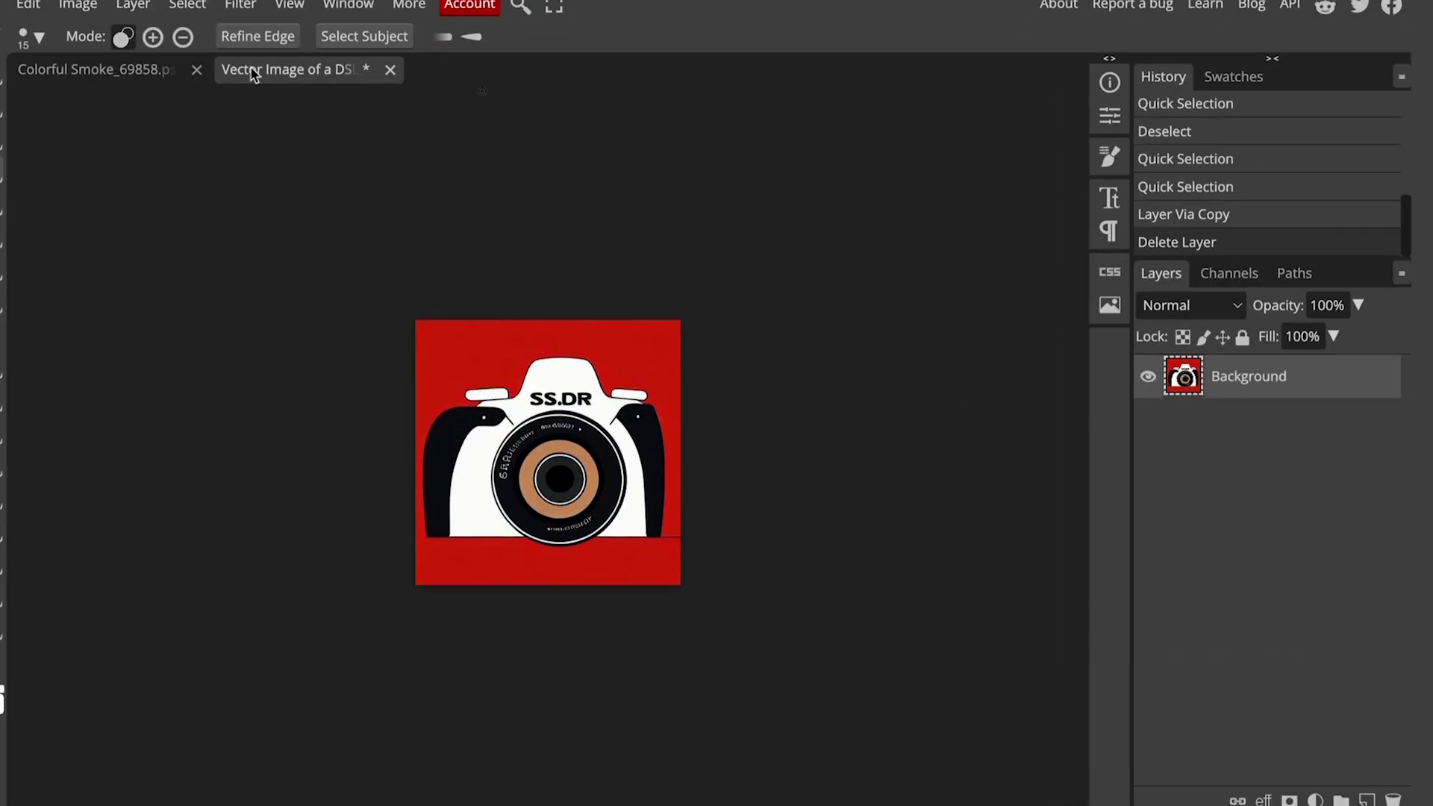
Switch to the Colorful Smoke document and clear its selection
left_click(134, 75)
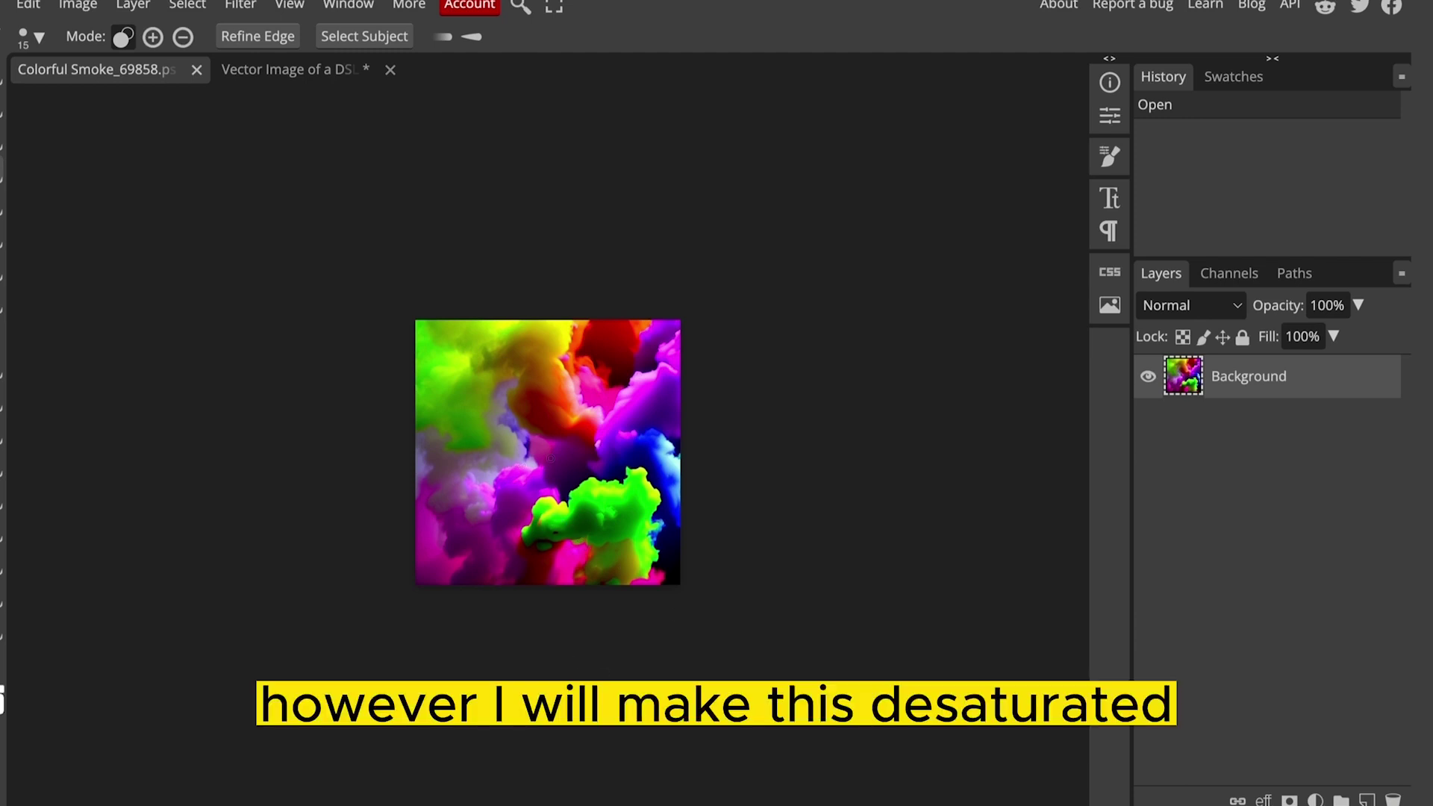
key("ctrl+d")
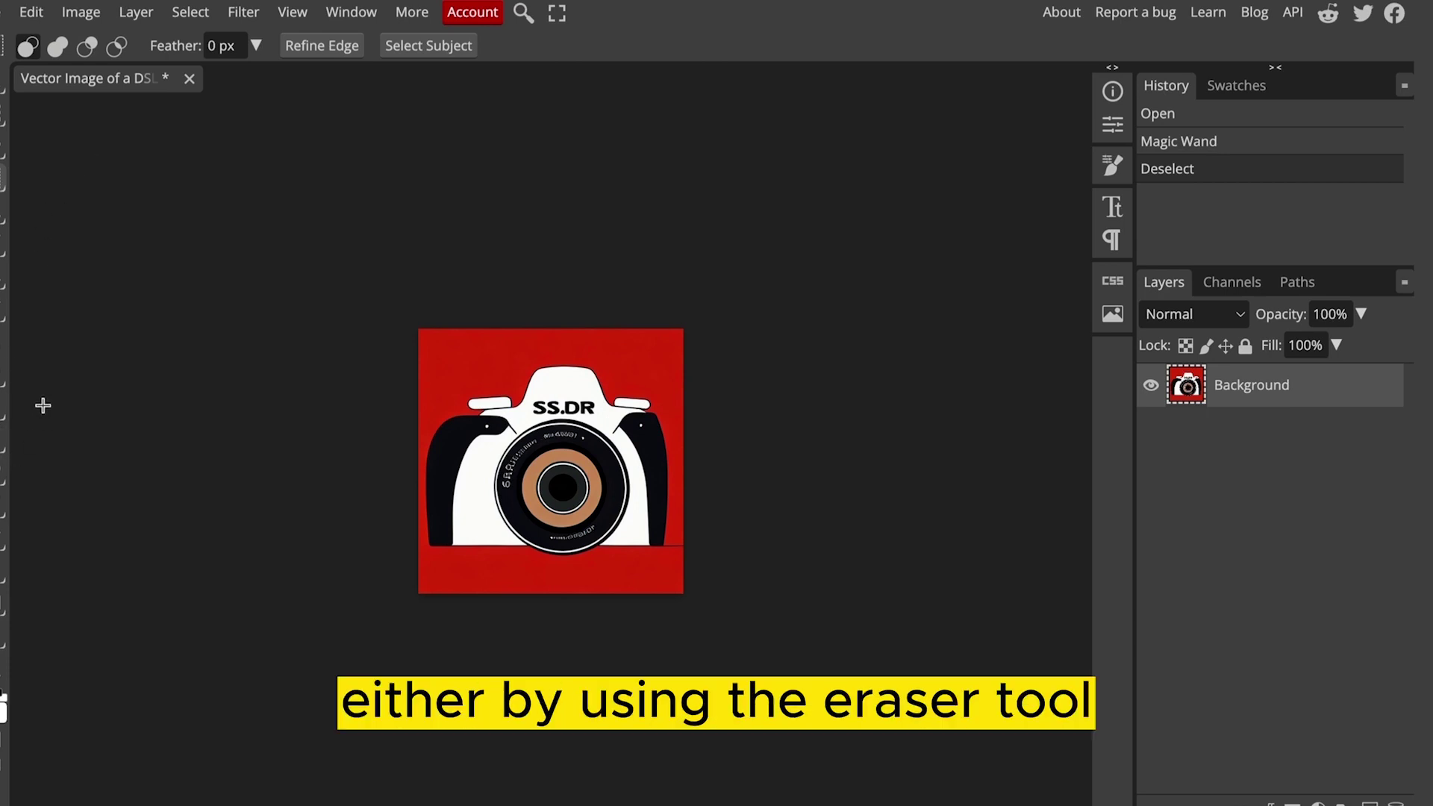
Run Select > Remove BG to mask out the camera's red background
right_click(14, 196)
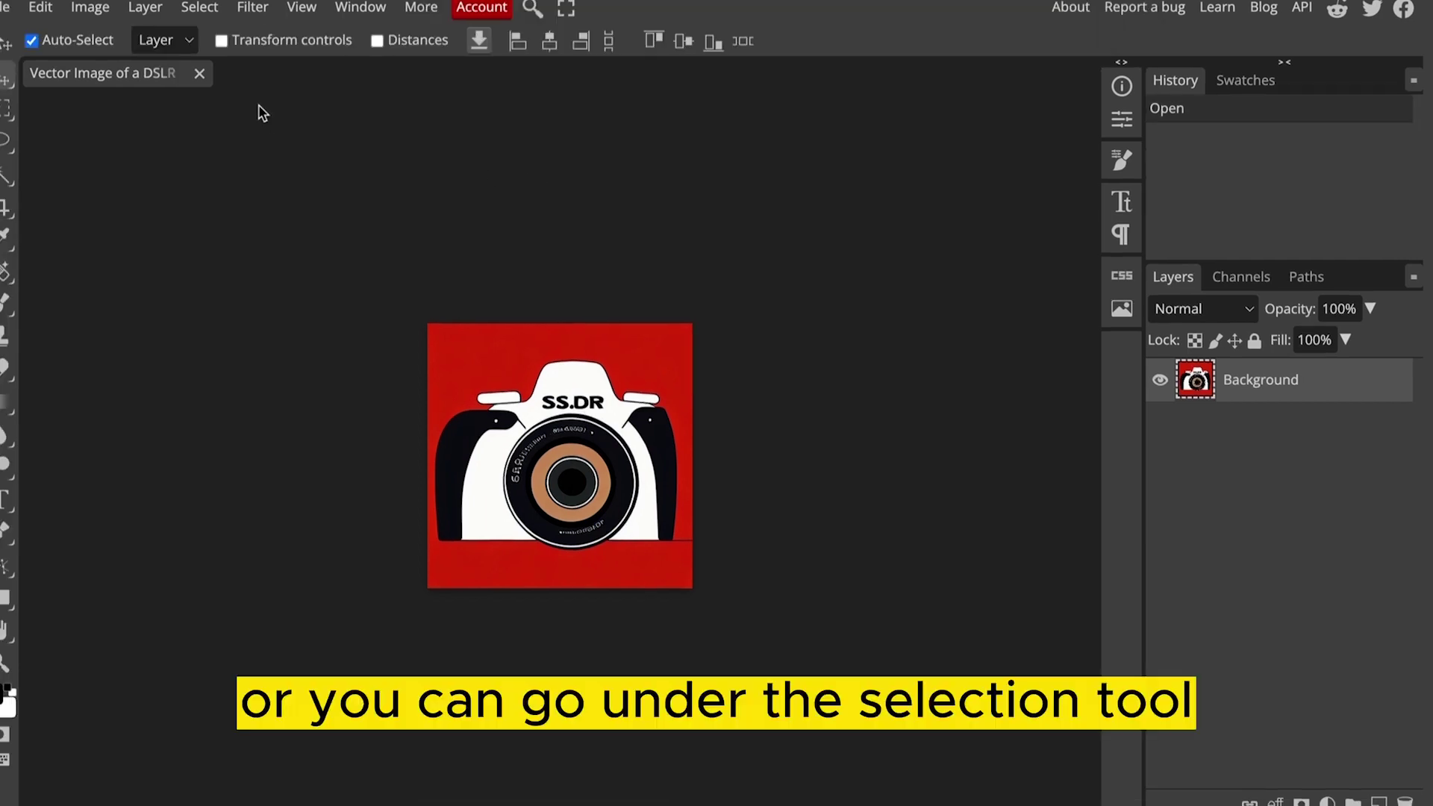
left_click(199, 8)
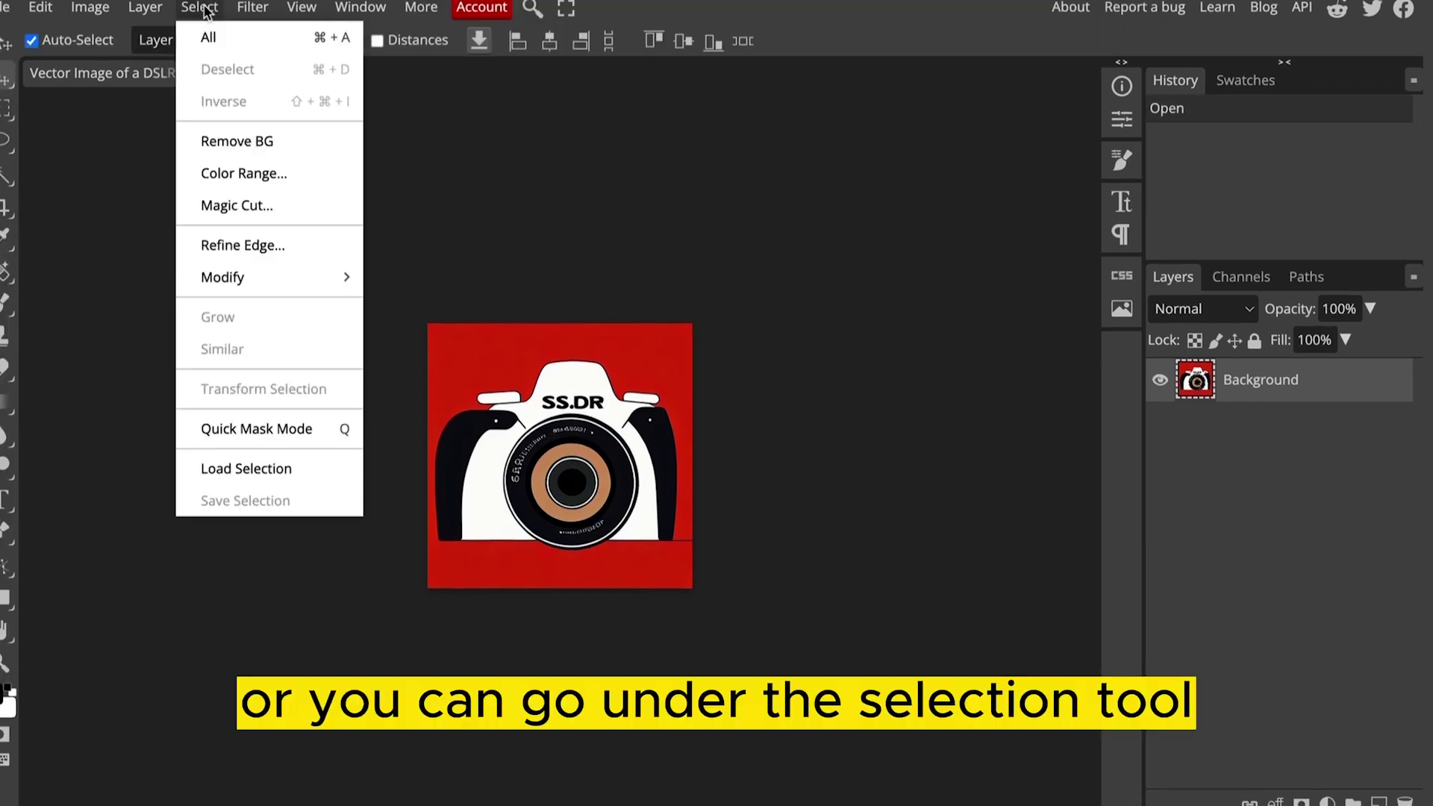
left_click(244, 142)
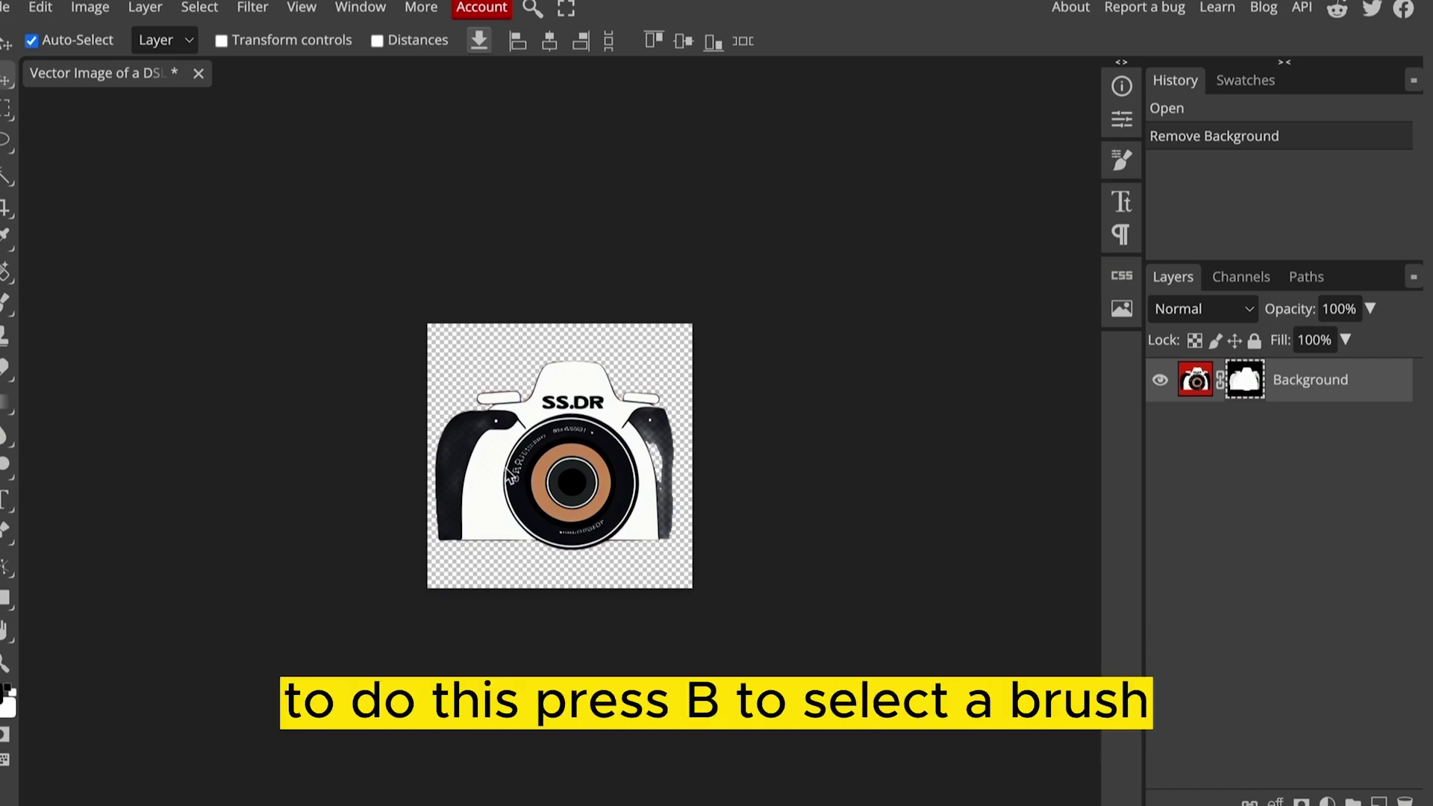
With a size-45 brush, paint black on the mask to hide part of the lens and grip
key("b")
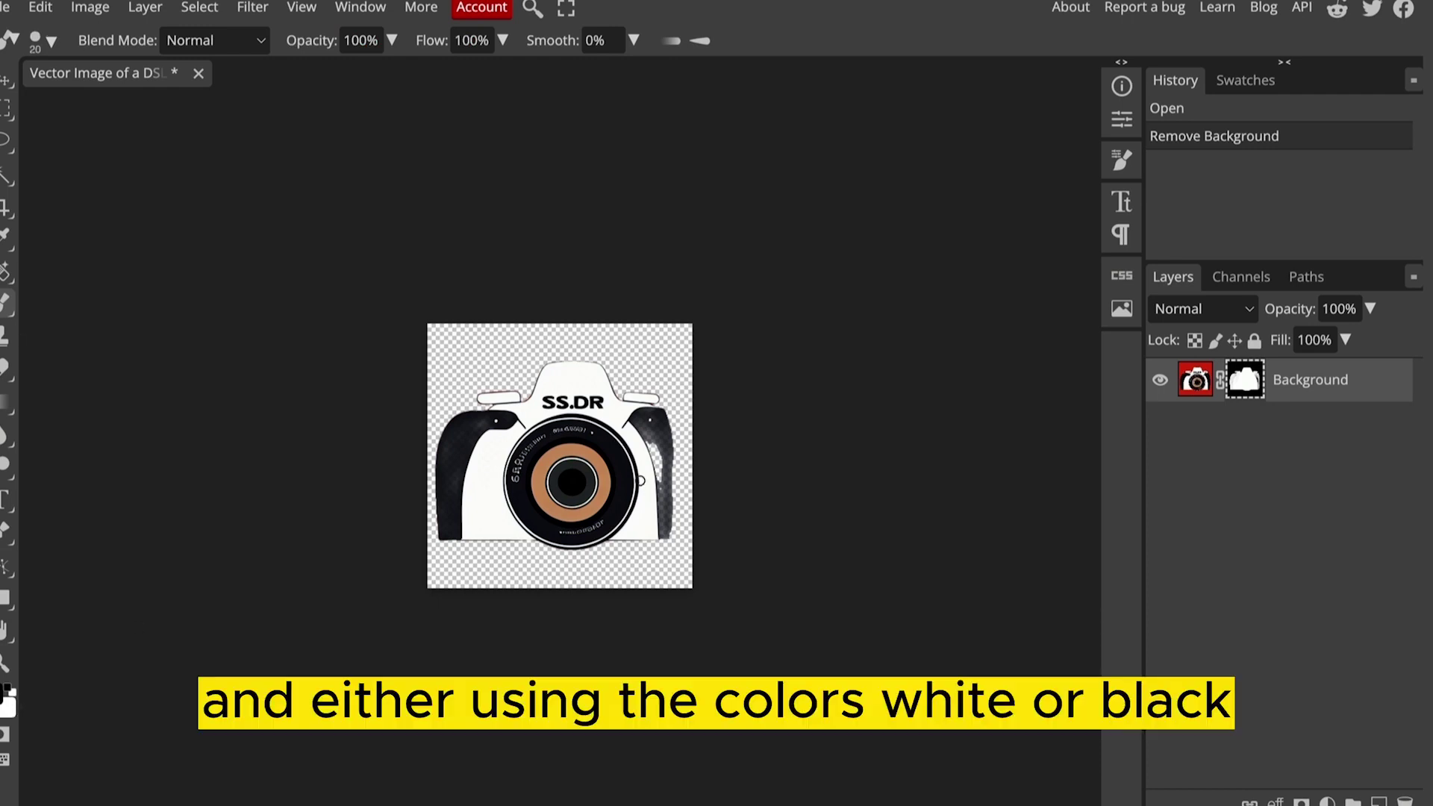
key("bracketright")
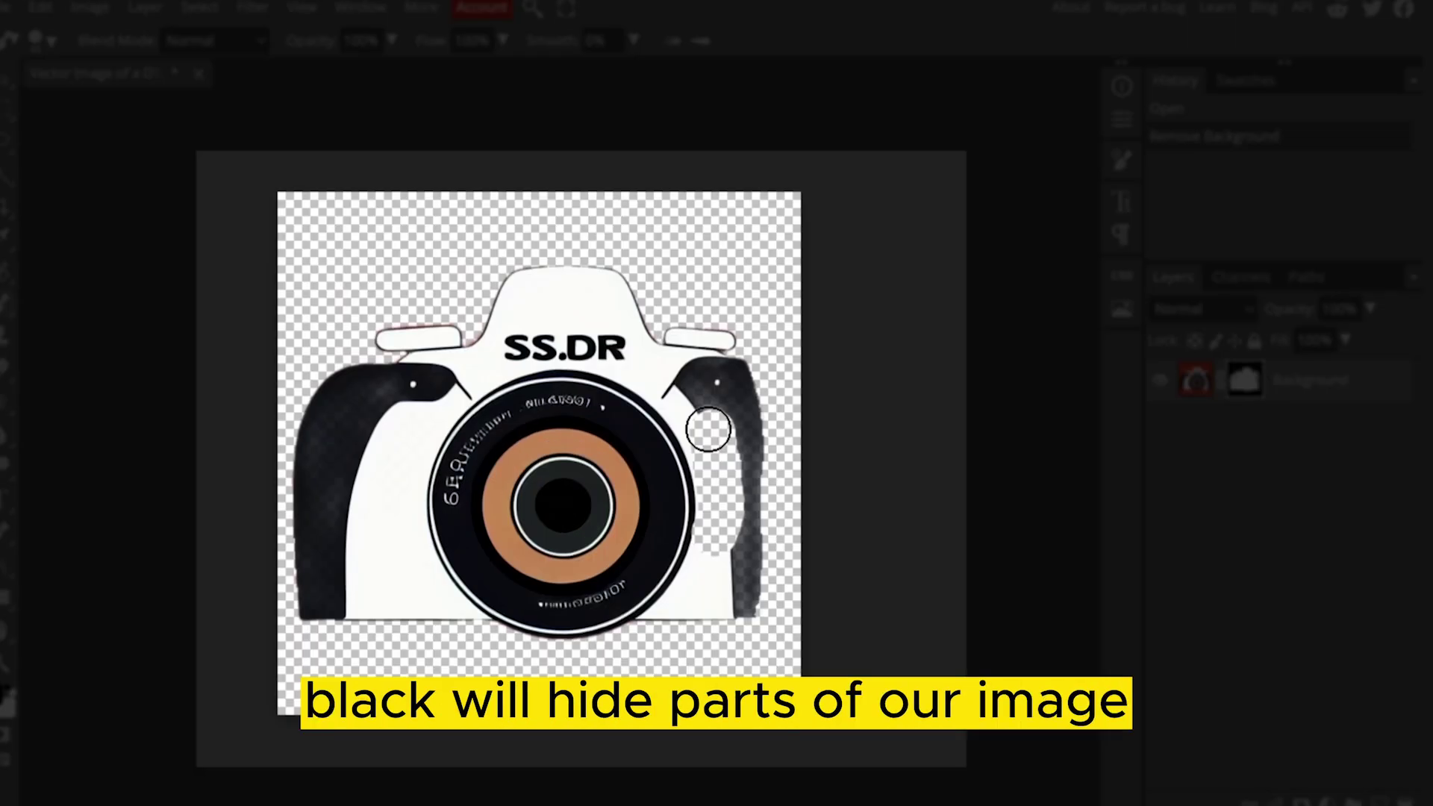
mouse_move(646, 436)
left_mouse_down()
mouse_move(565, 441)
mouse_move(611, 453)
mouse_move(562, 502)
mouse_move(616, 484)
left_mouse_up()
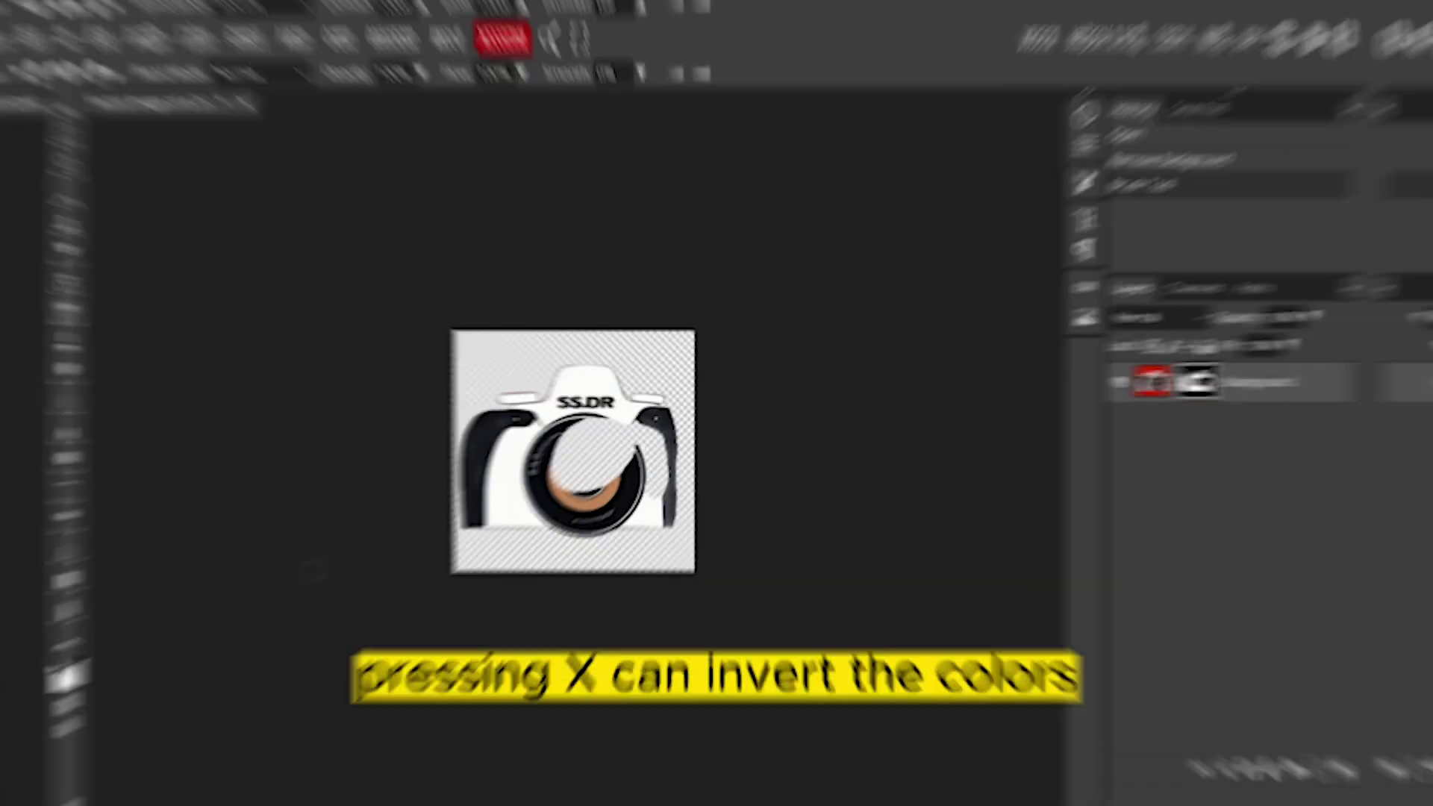
Swap to white and paint the mask to restore the lens area
key("x")
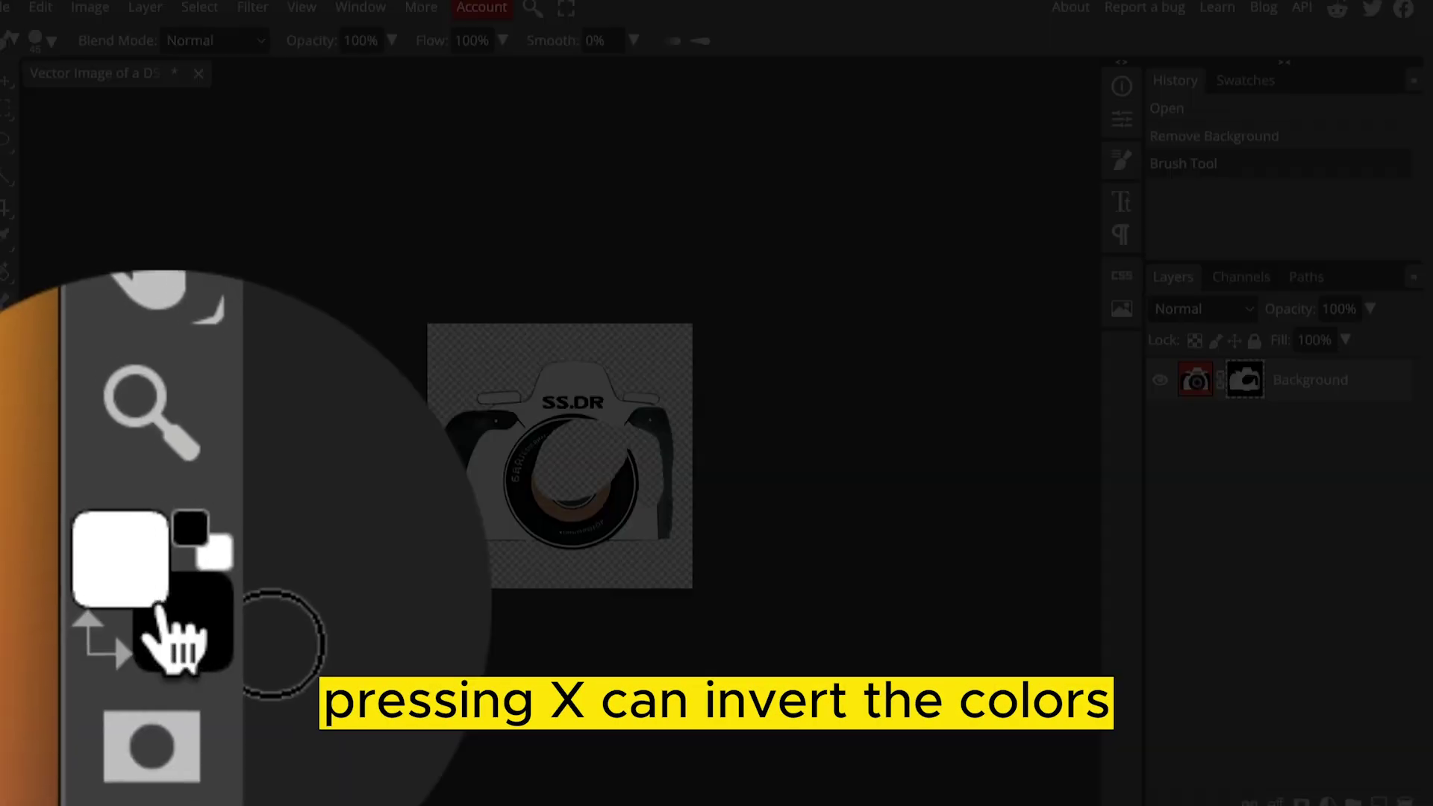
left_click(1, 713)
left_click(6, 713)
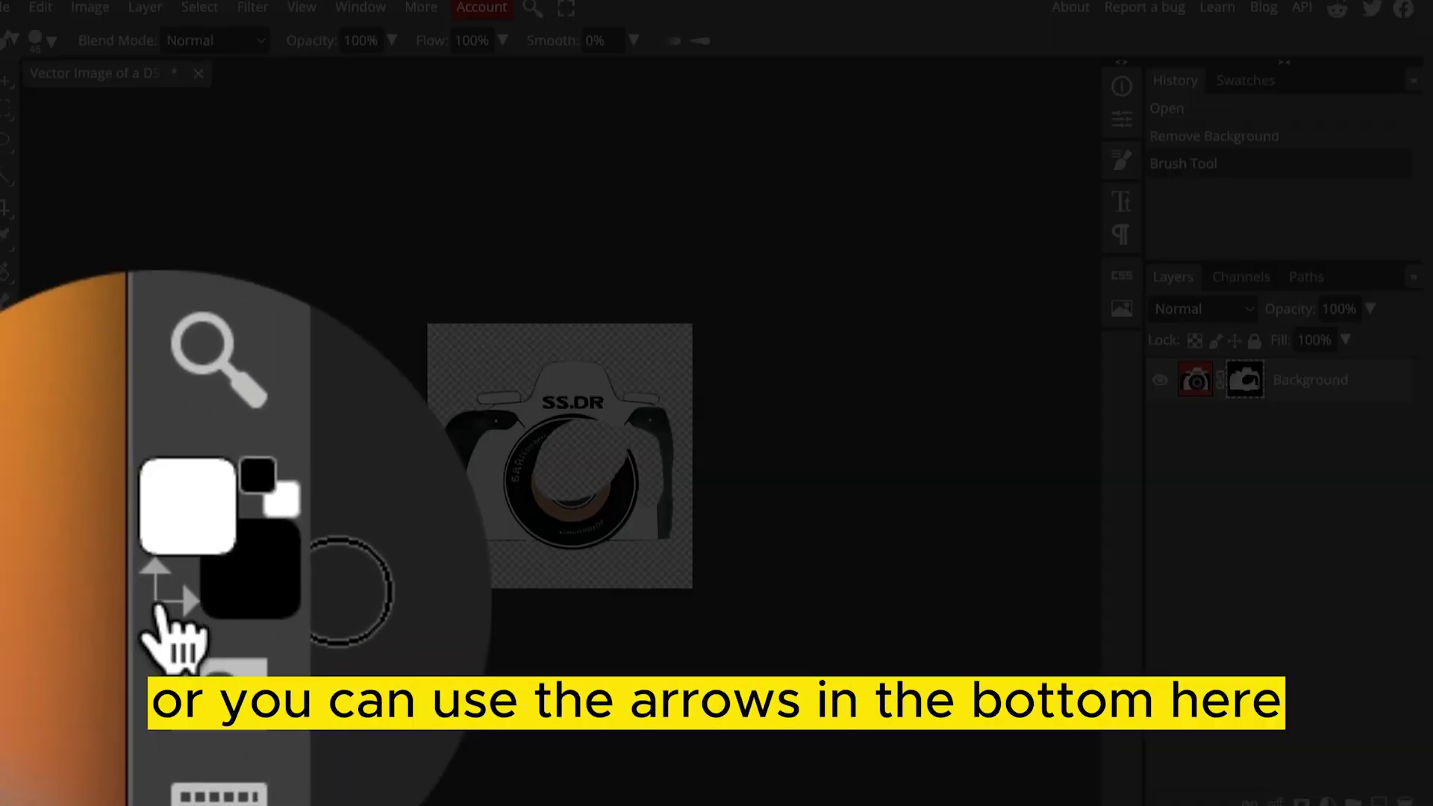
left_click(6, 713)
left_click(6, 713)
left_click(6, 712)
left_click(6, 713)
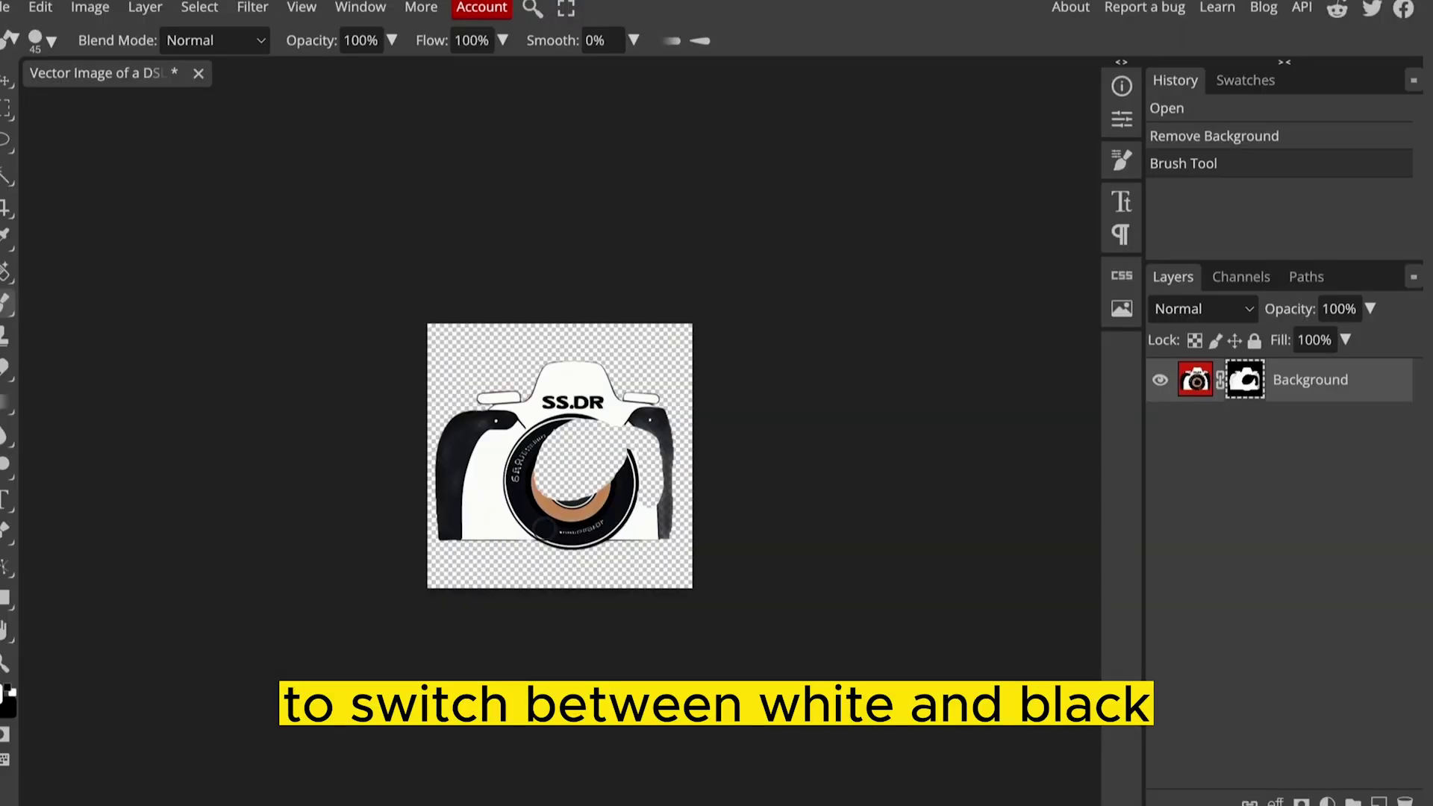
mouse_move(545, 530)
left_mouse_down()
mouse_move(613, 441)
mouse_move(548, 506)
mouse_move(596, 471)
mouse_move(571, 425)
mouse_move(508, 466)
mouse_move(567, 428)
mouse_move(621, 448)
mouse_move(515, 473)
mouse_move(590, 465)
mouse_move(645, 423)
mouse_move(662, 470)
mouse_move(651, 535)
left_mouse_up()
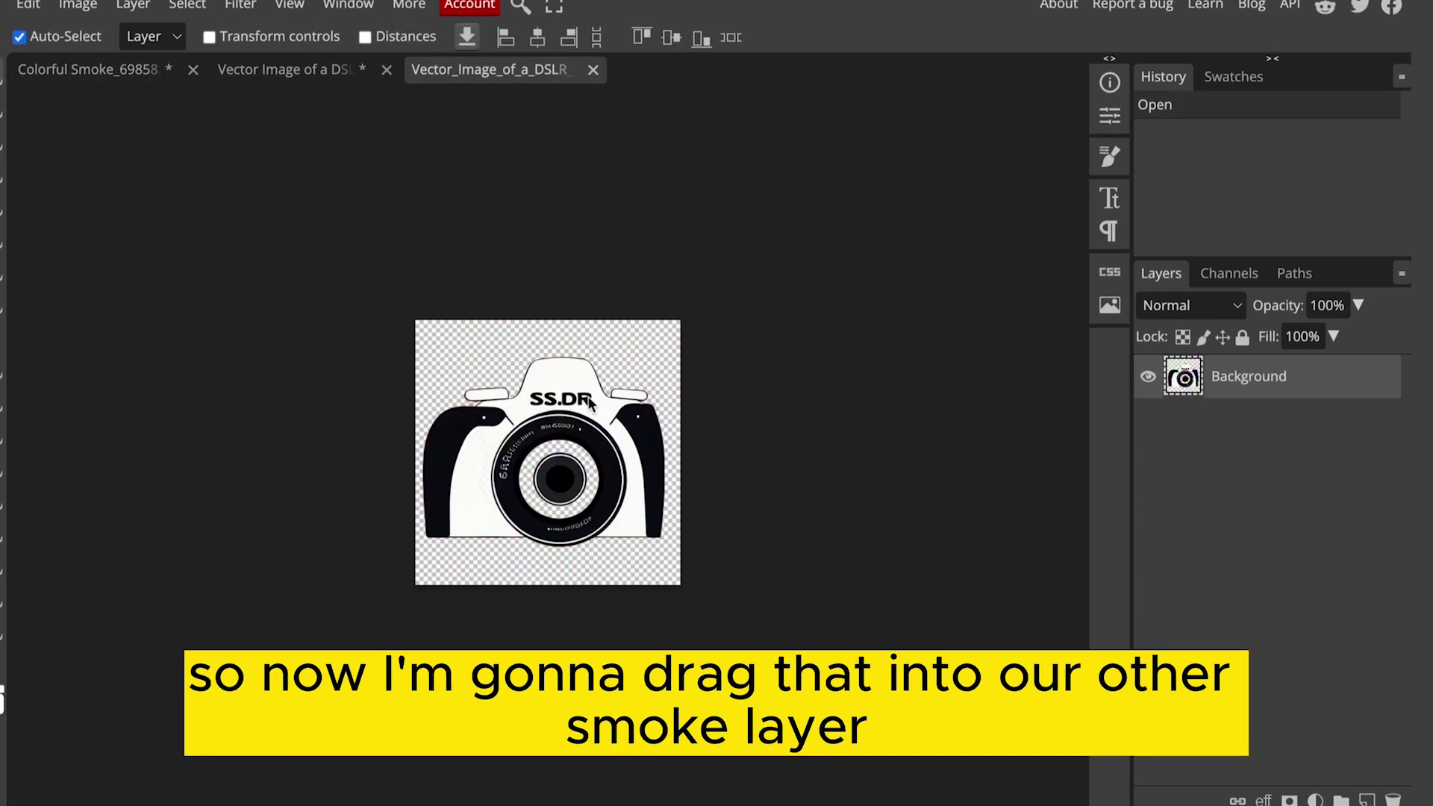
Copy the whole camera cutout into the Colorful Smoke document and move it about 70 px up
left_click_drag(567, 384, 526, 334)
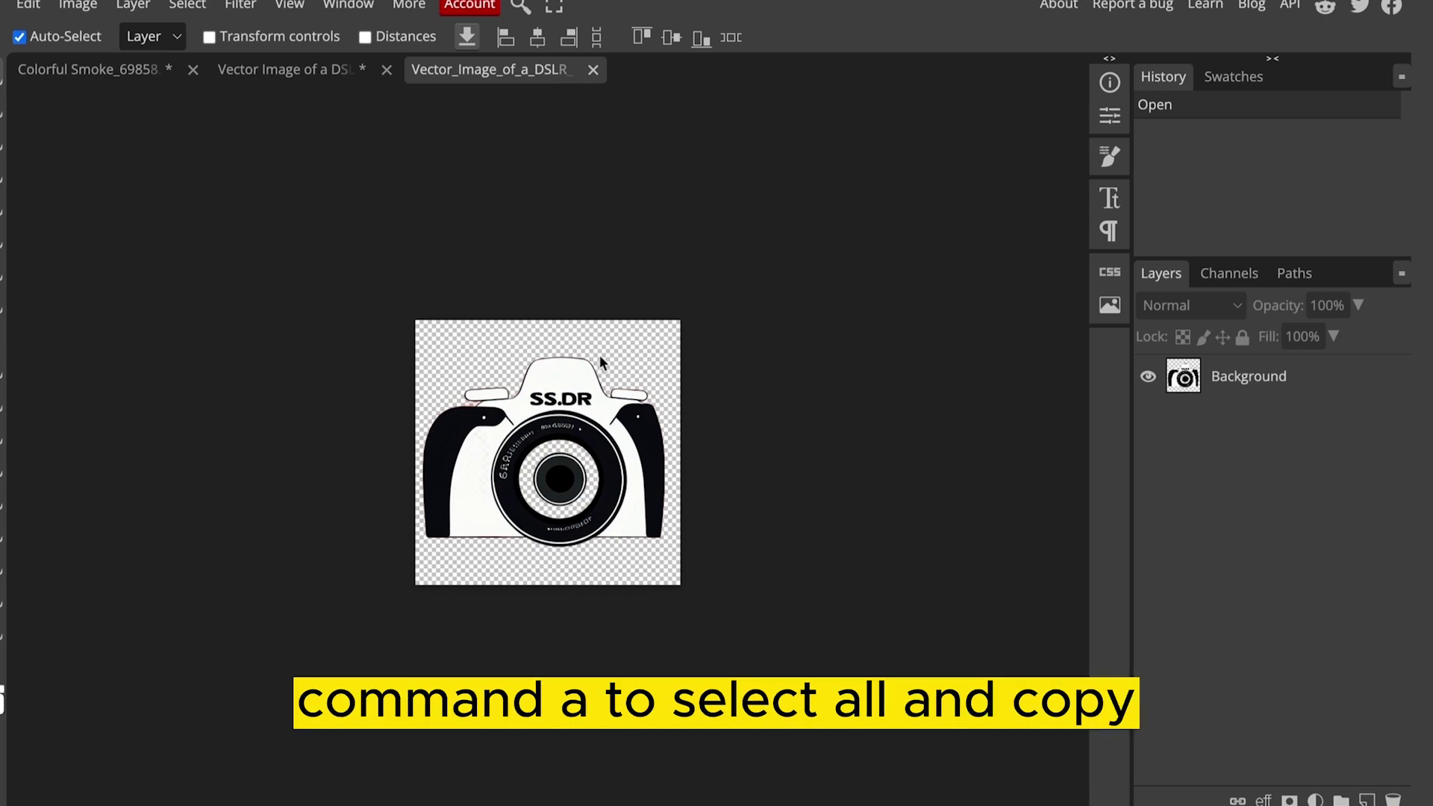
key("super+a")
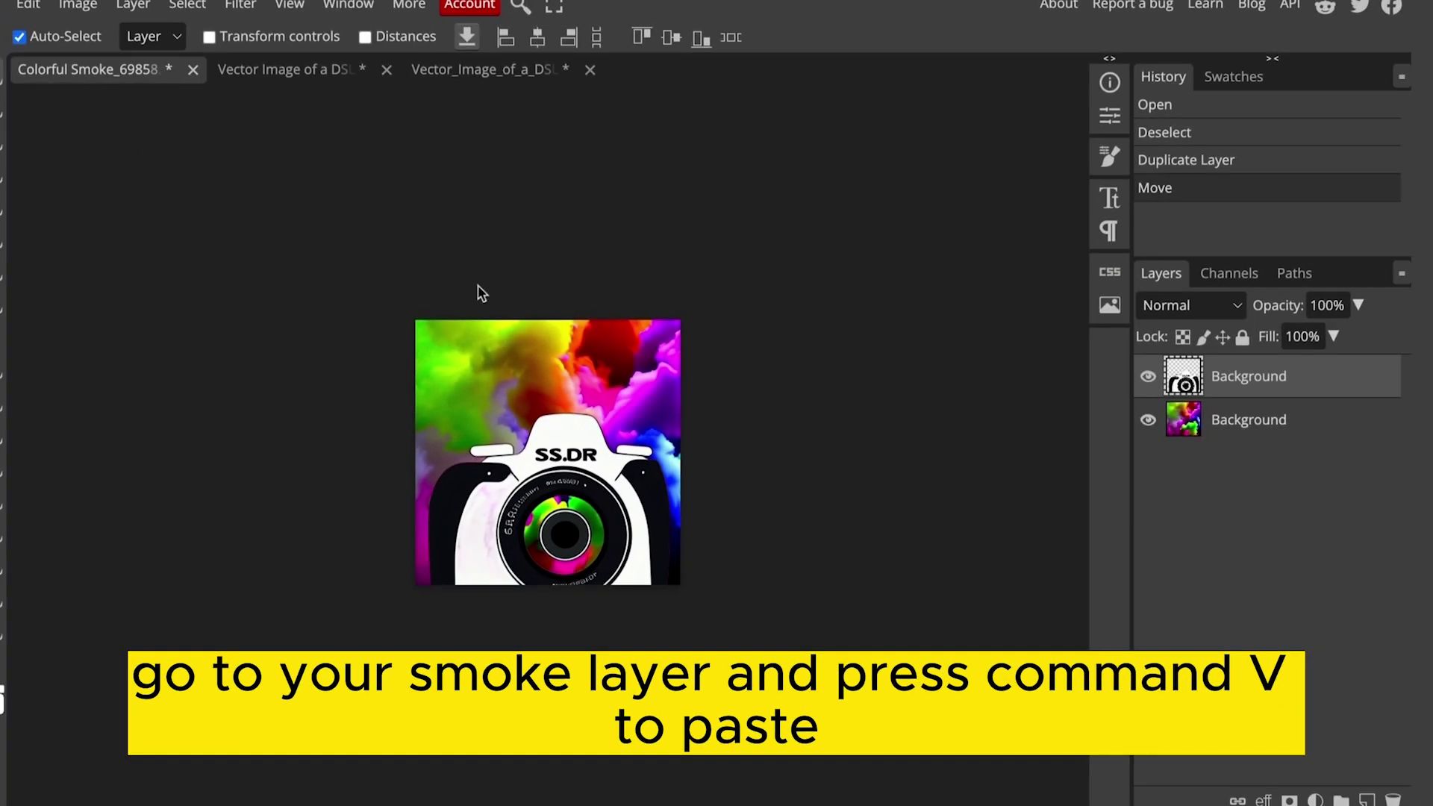
left_click(506, 71)
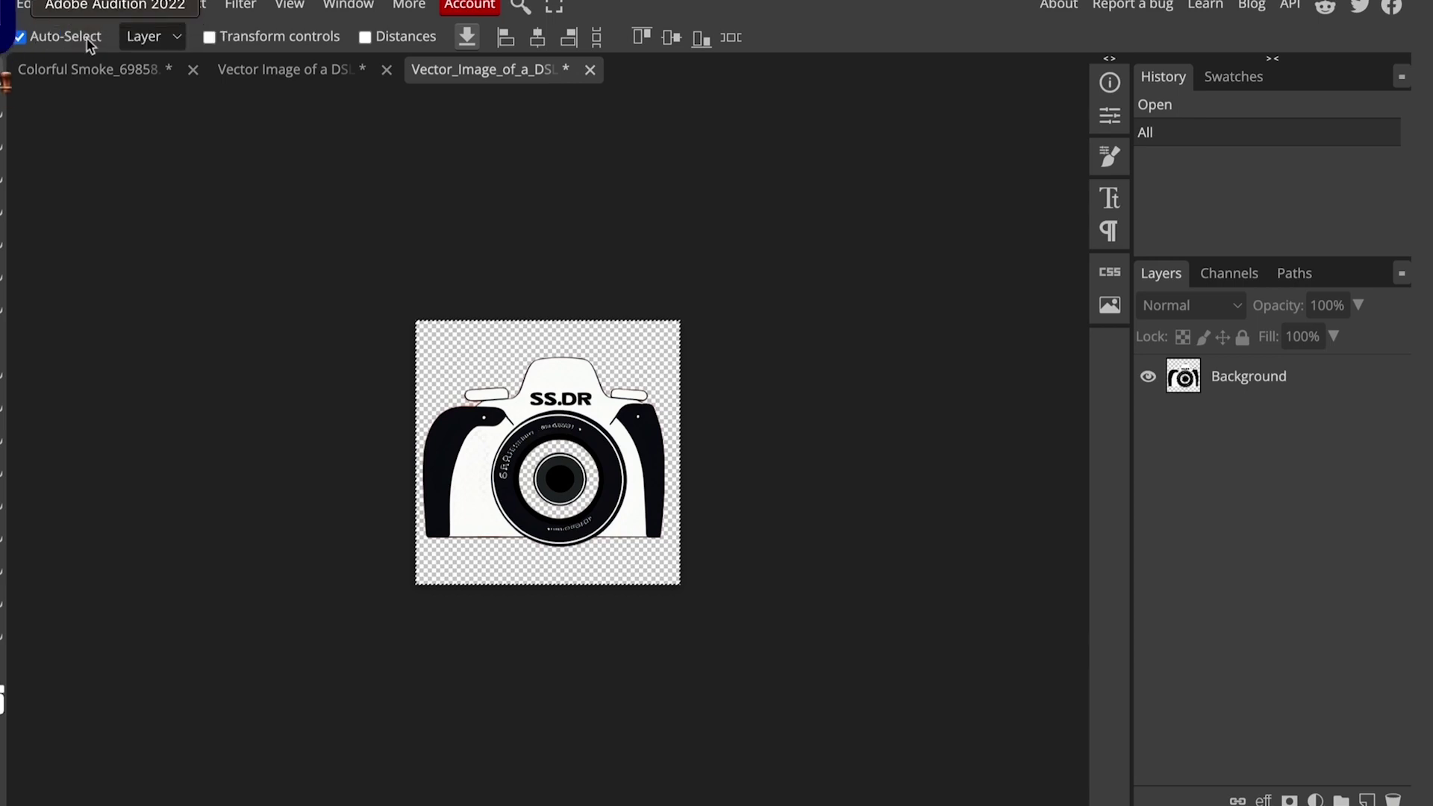
left_click(112, 70)
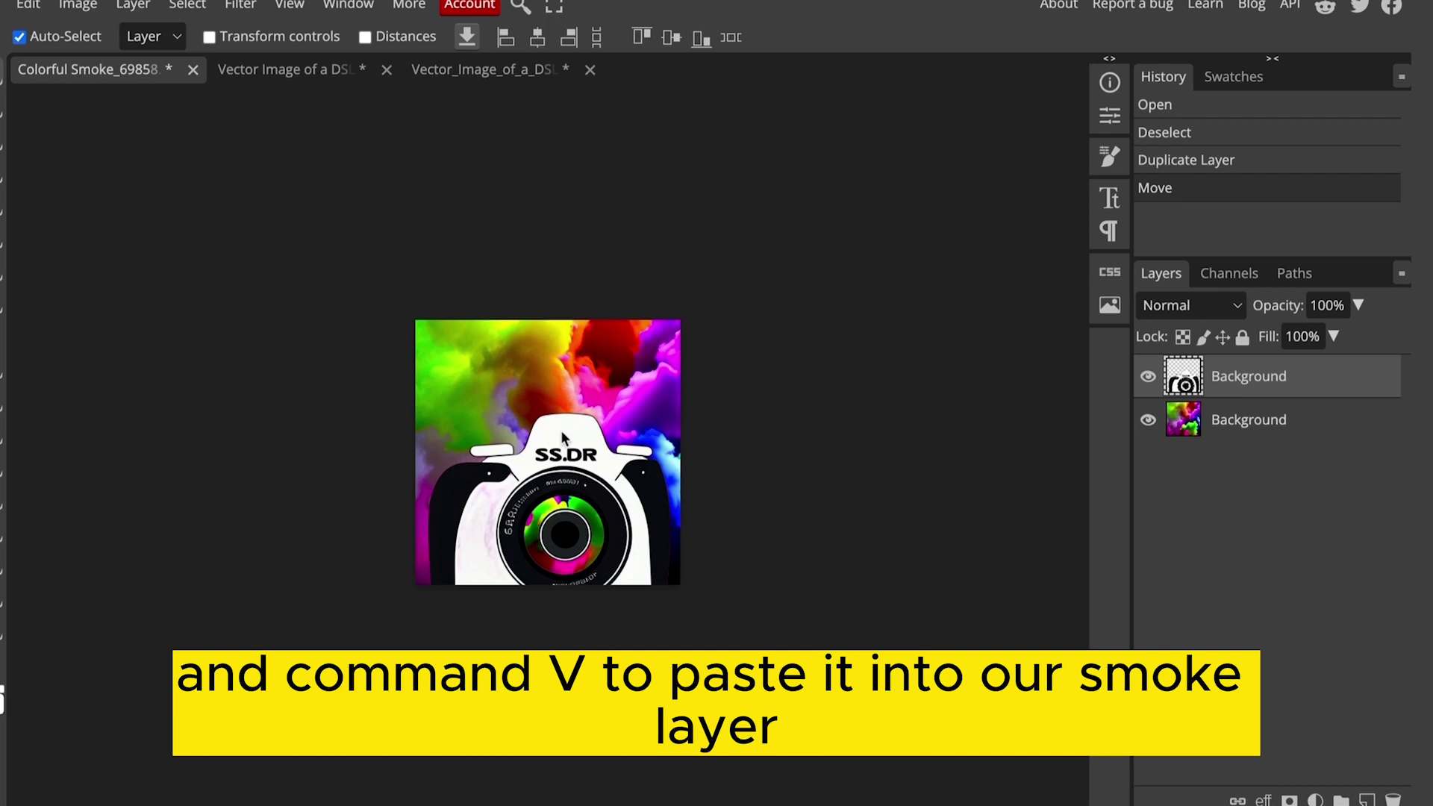
left_click_drag(562, 437, 578, 385)
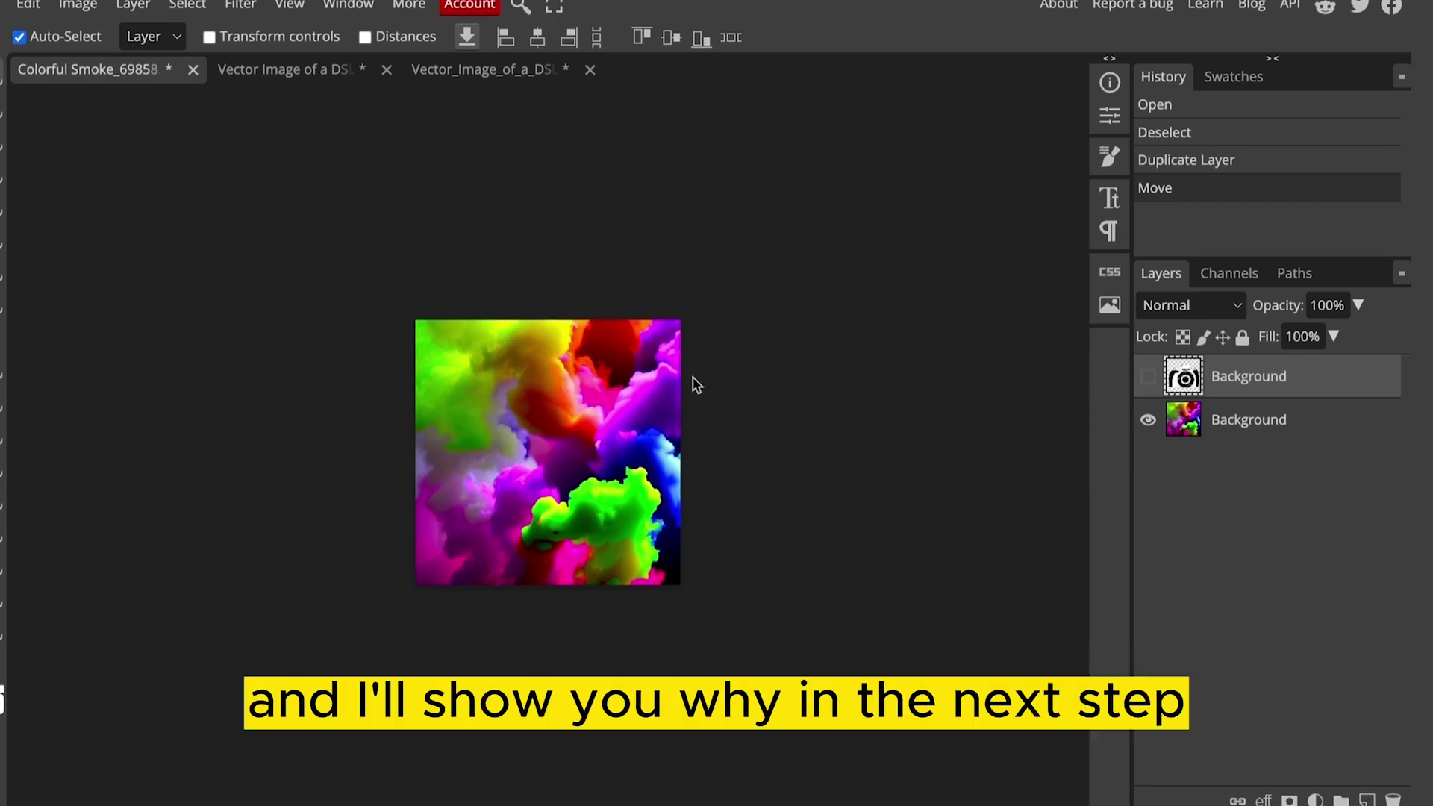
Desaturate the smoke Background layer to grayscale, then show and select the camera layer
left_click(1306, 419)
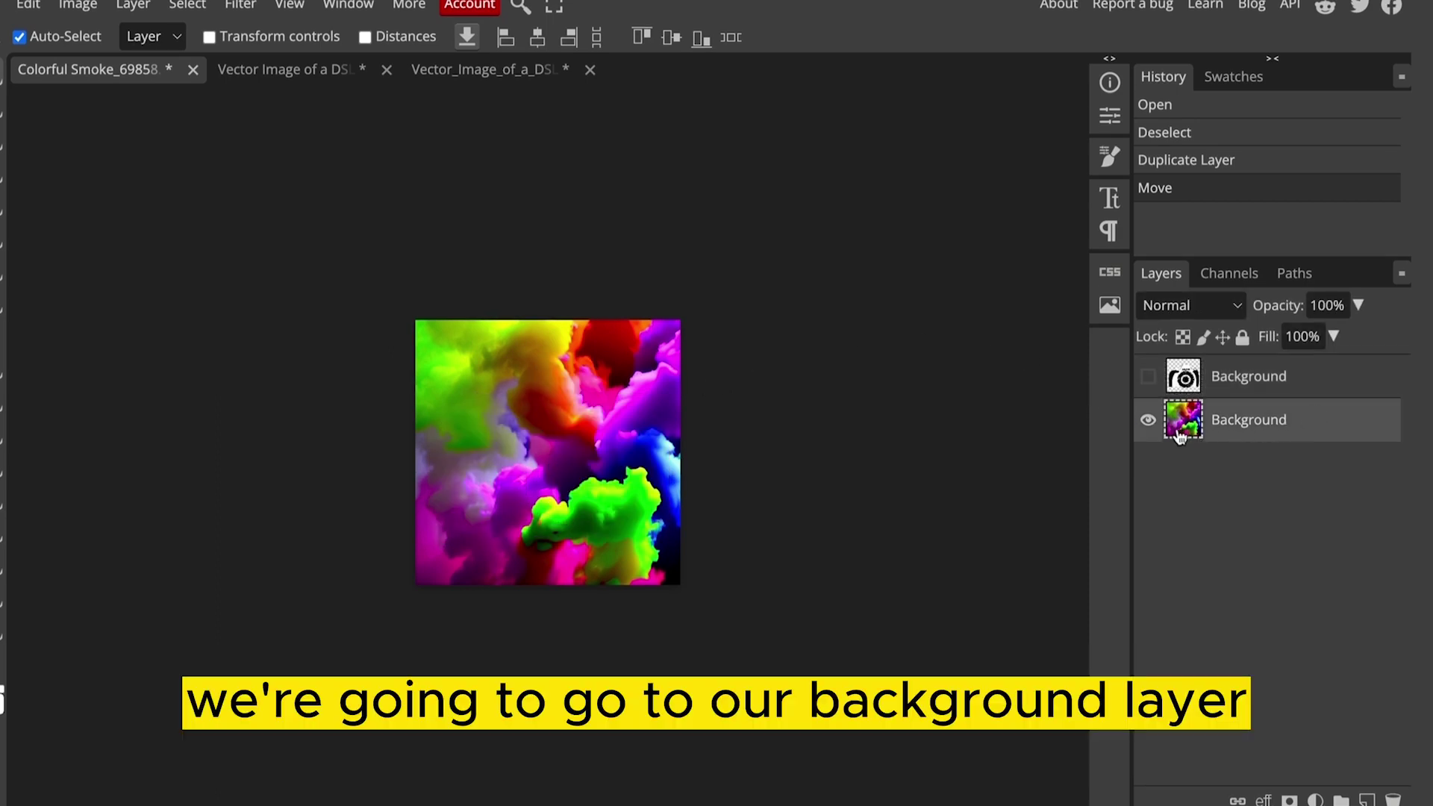
left_click(73, 6)
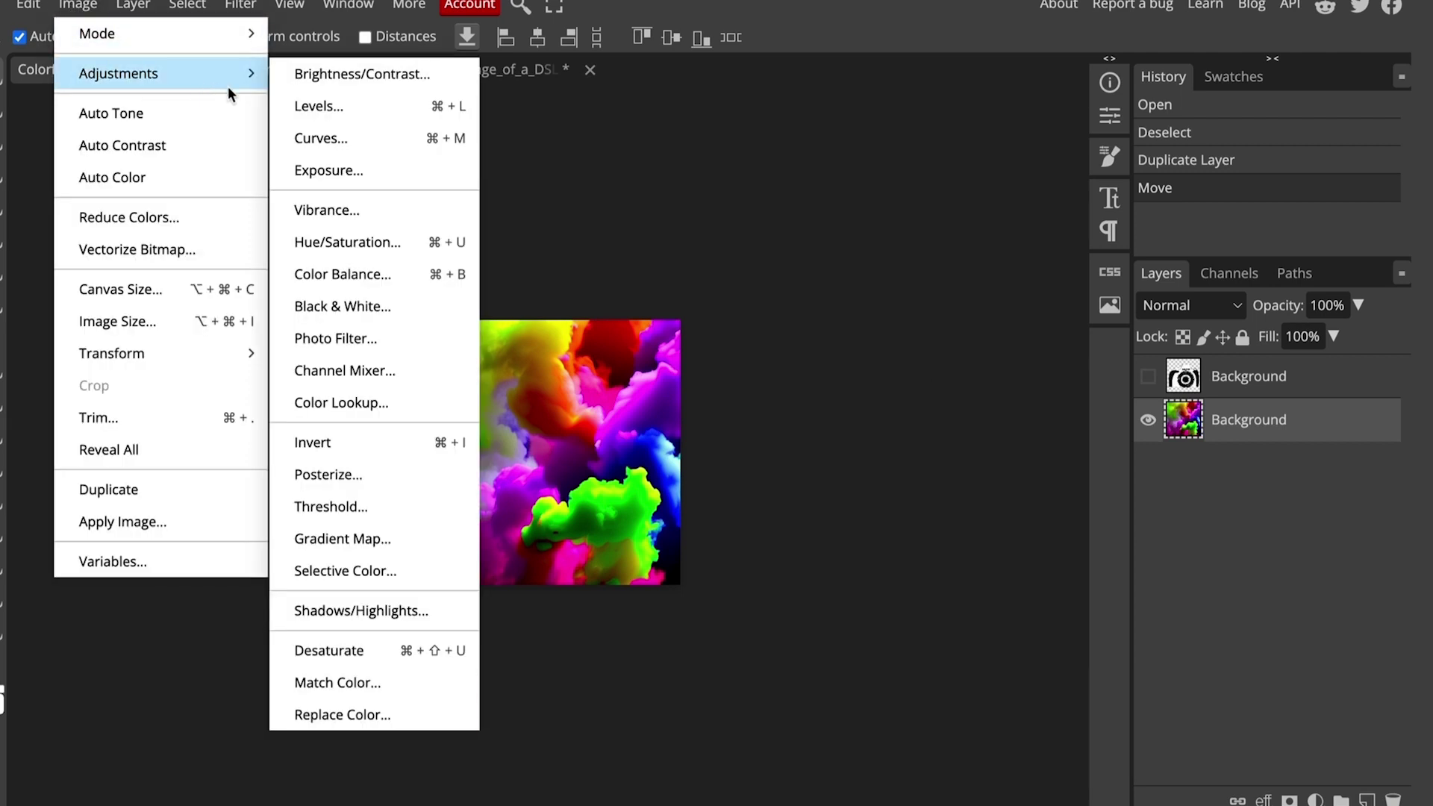
left_click(356, 652)
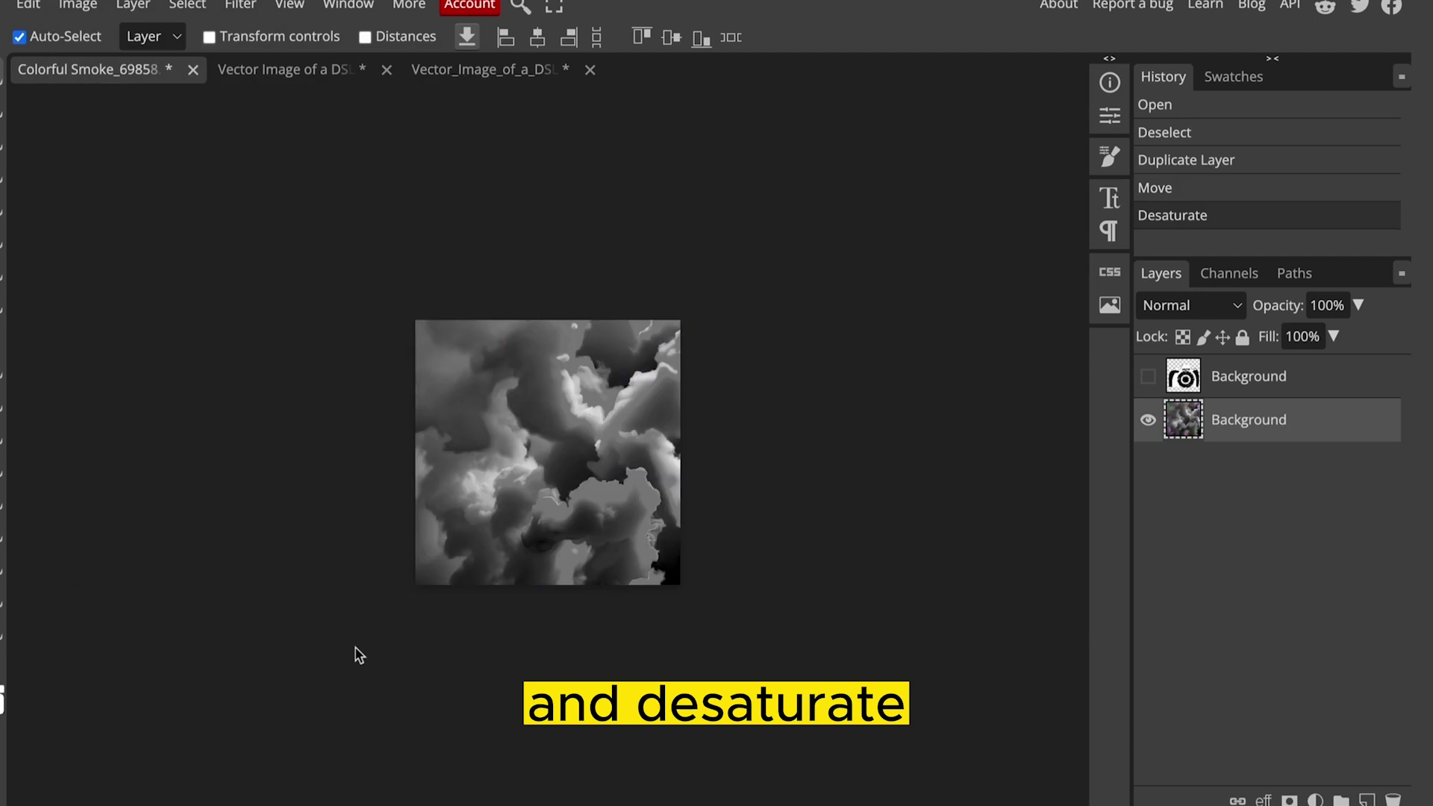
left_click(1149, 379)
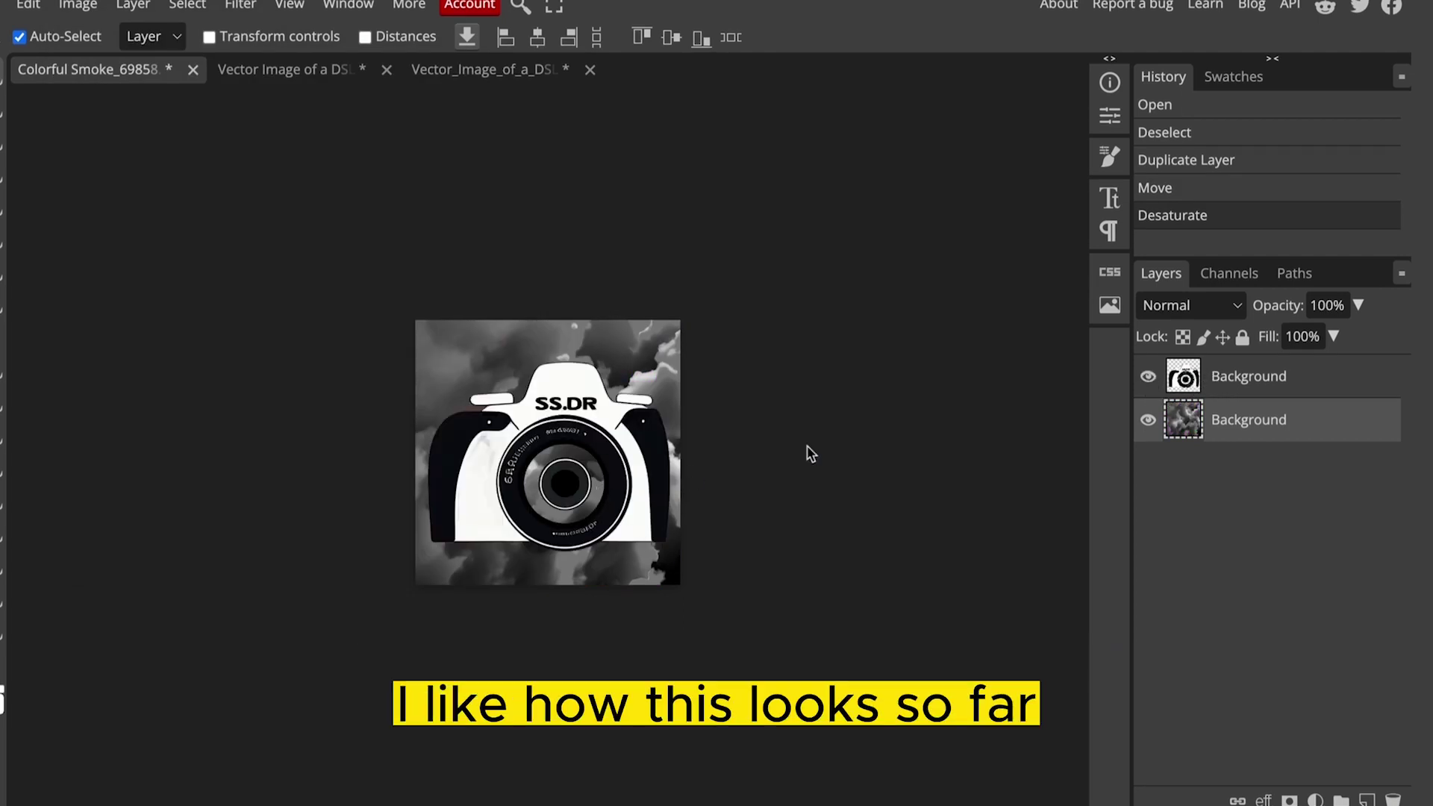
left_click(1233, 377)
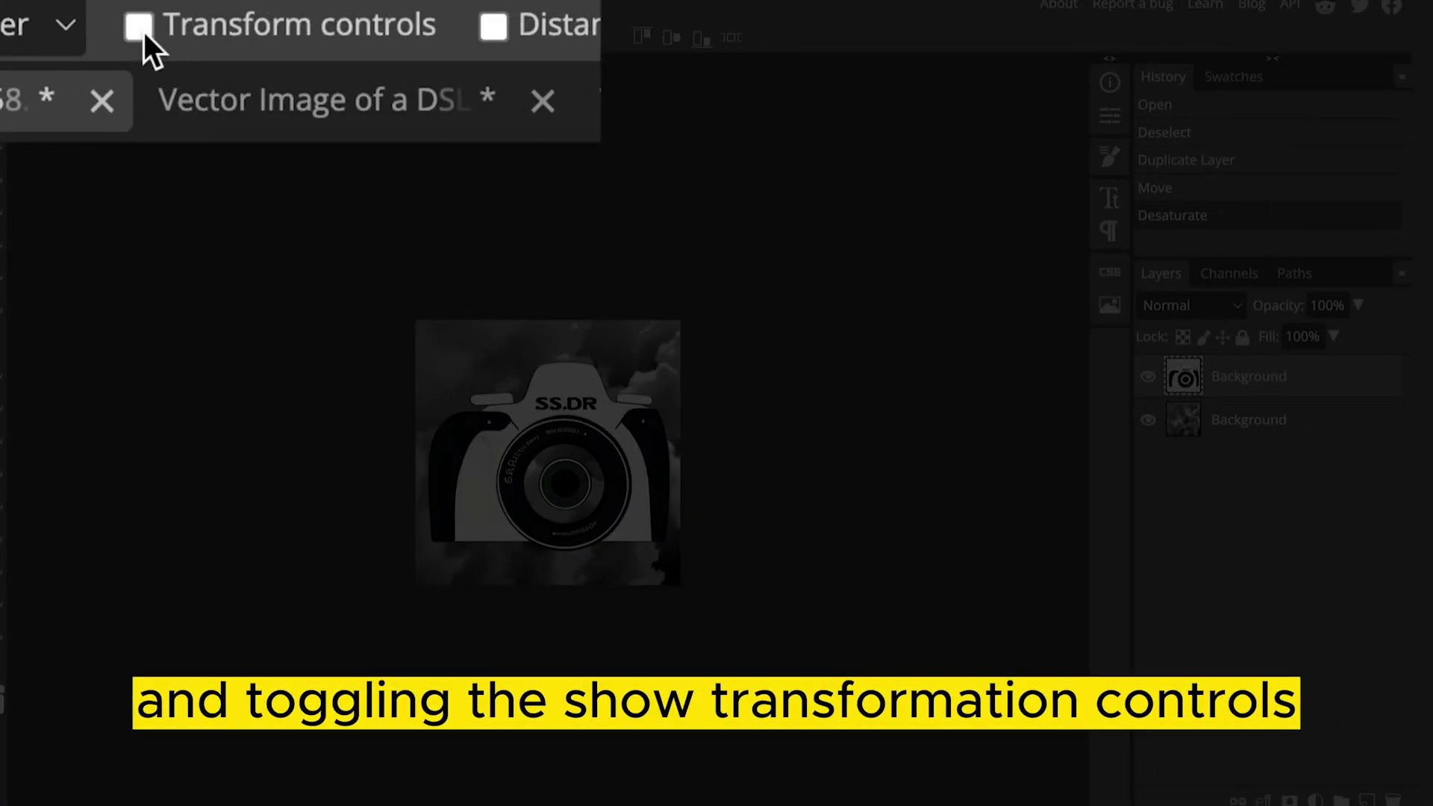
Scale the camera to about 75% and move it up and right over the smoke
left_click(210, 38)
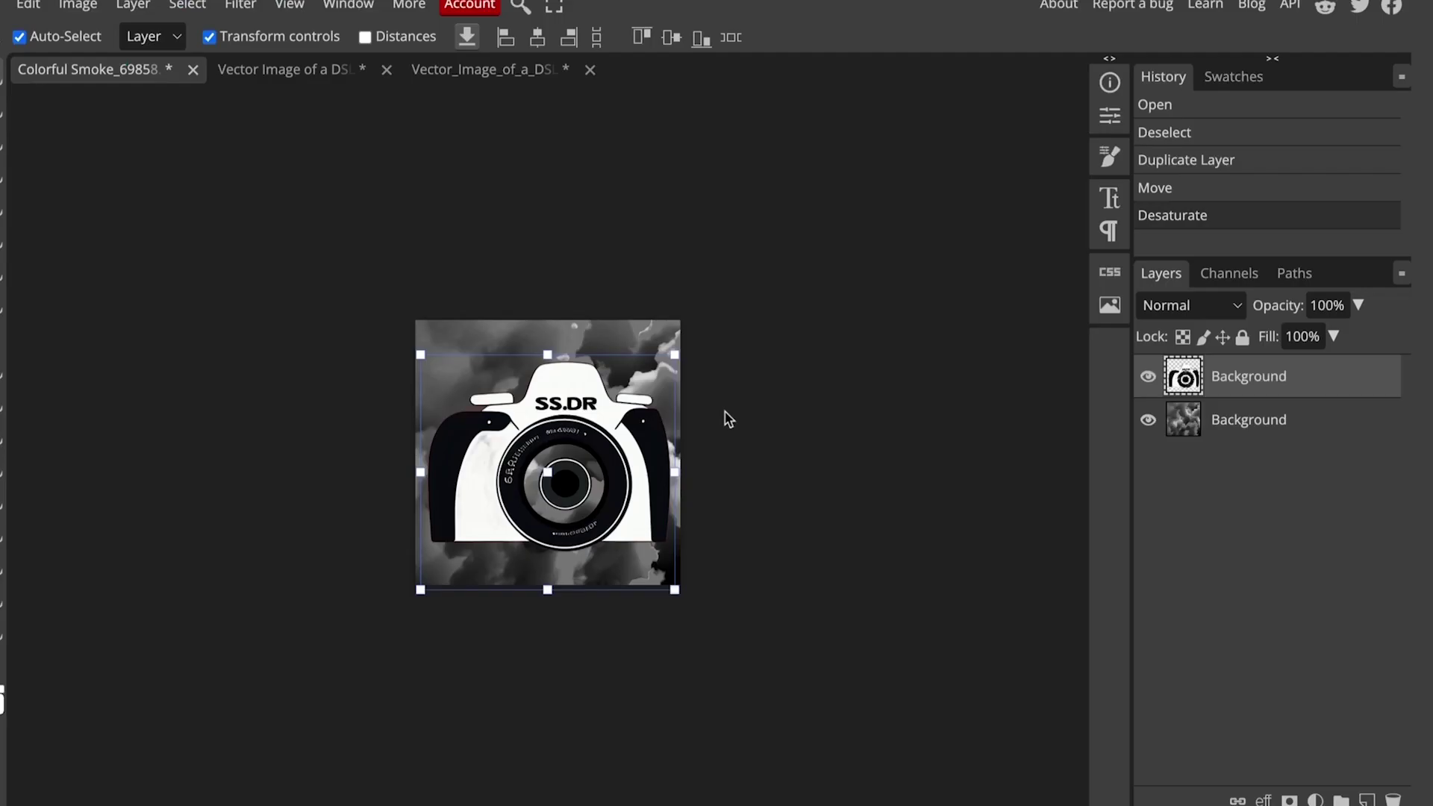
left_click_drag(675, 355, 614, 408)
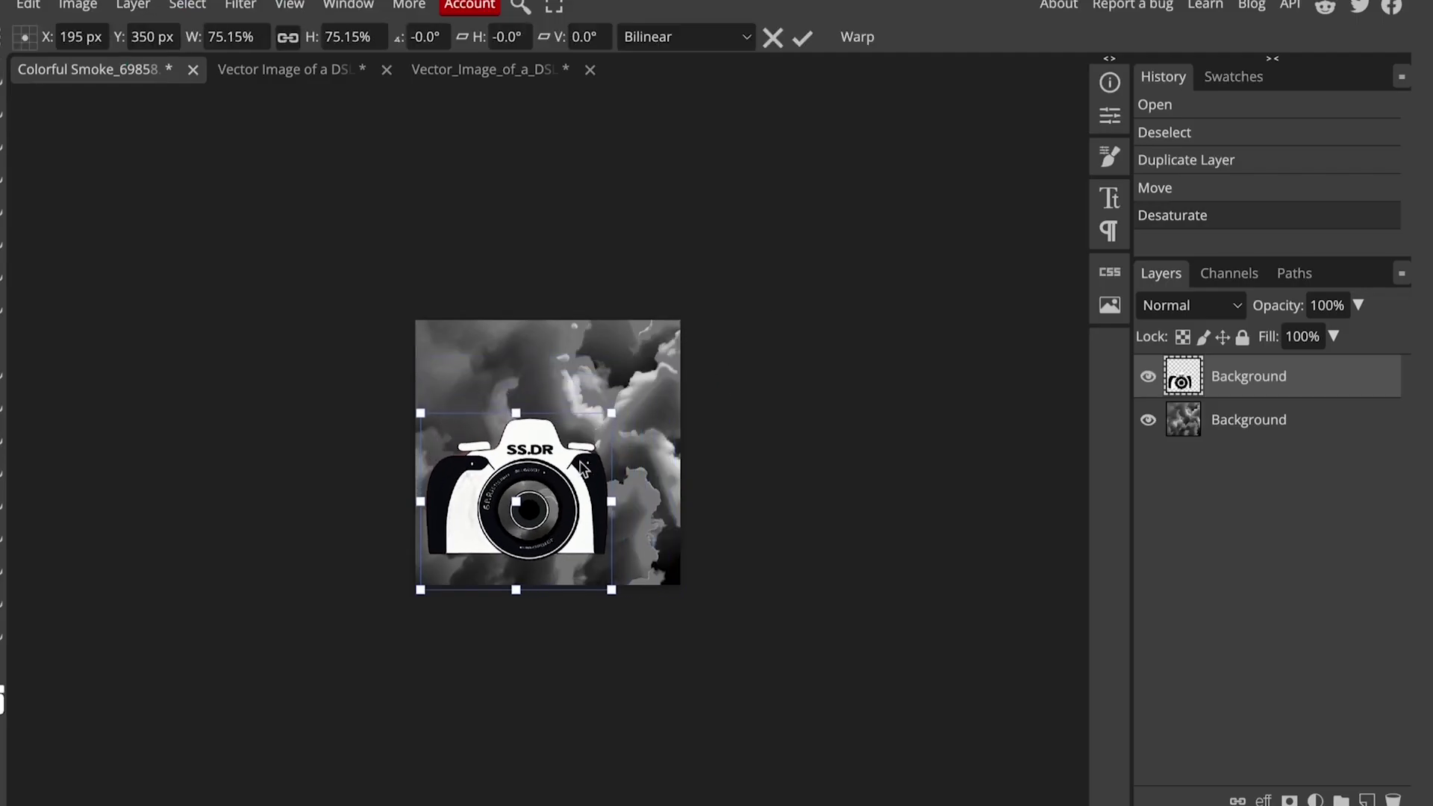
left_click_drag(569, 474, 627, 374)
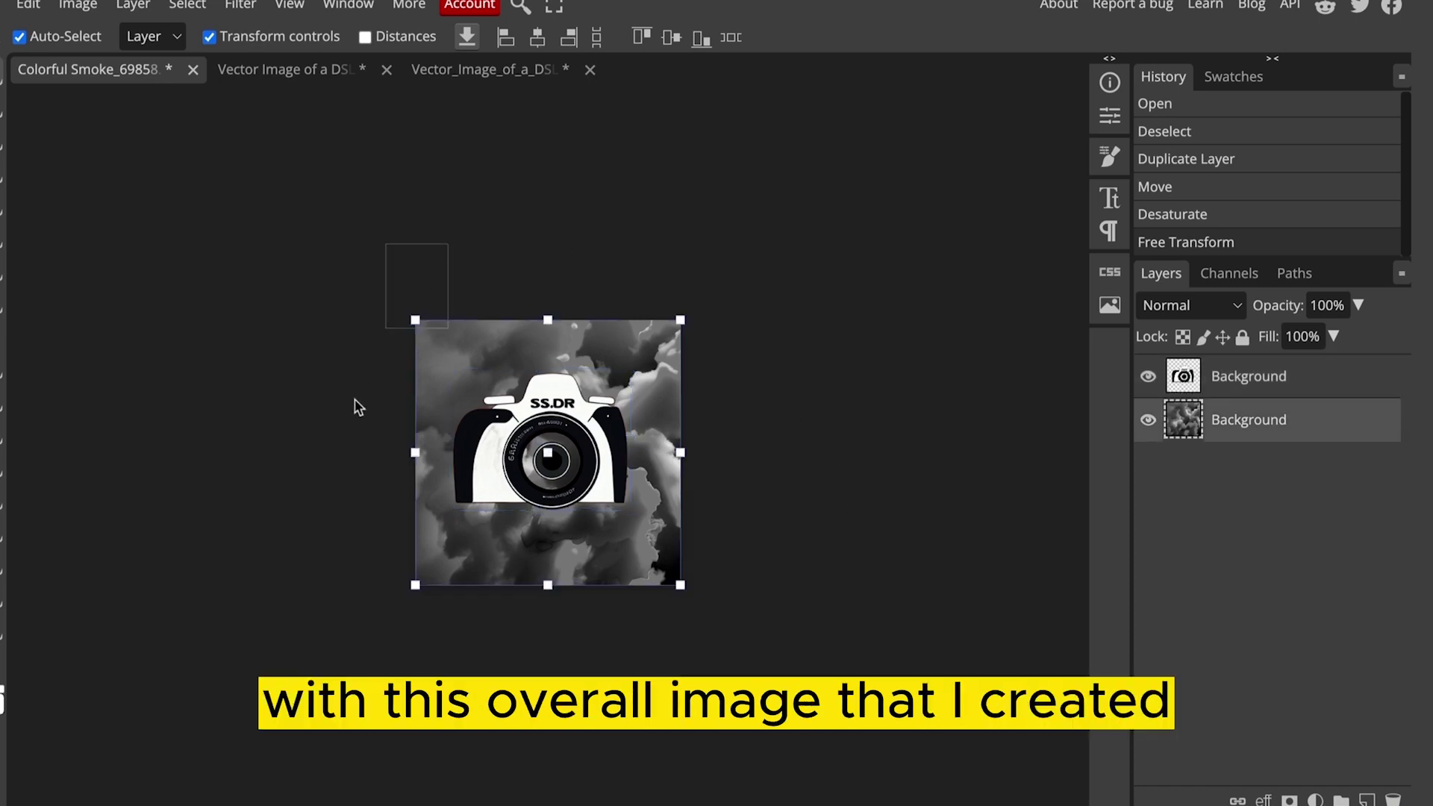
key("ctrl+alt+t")
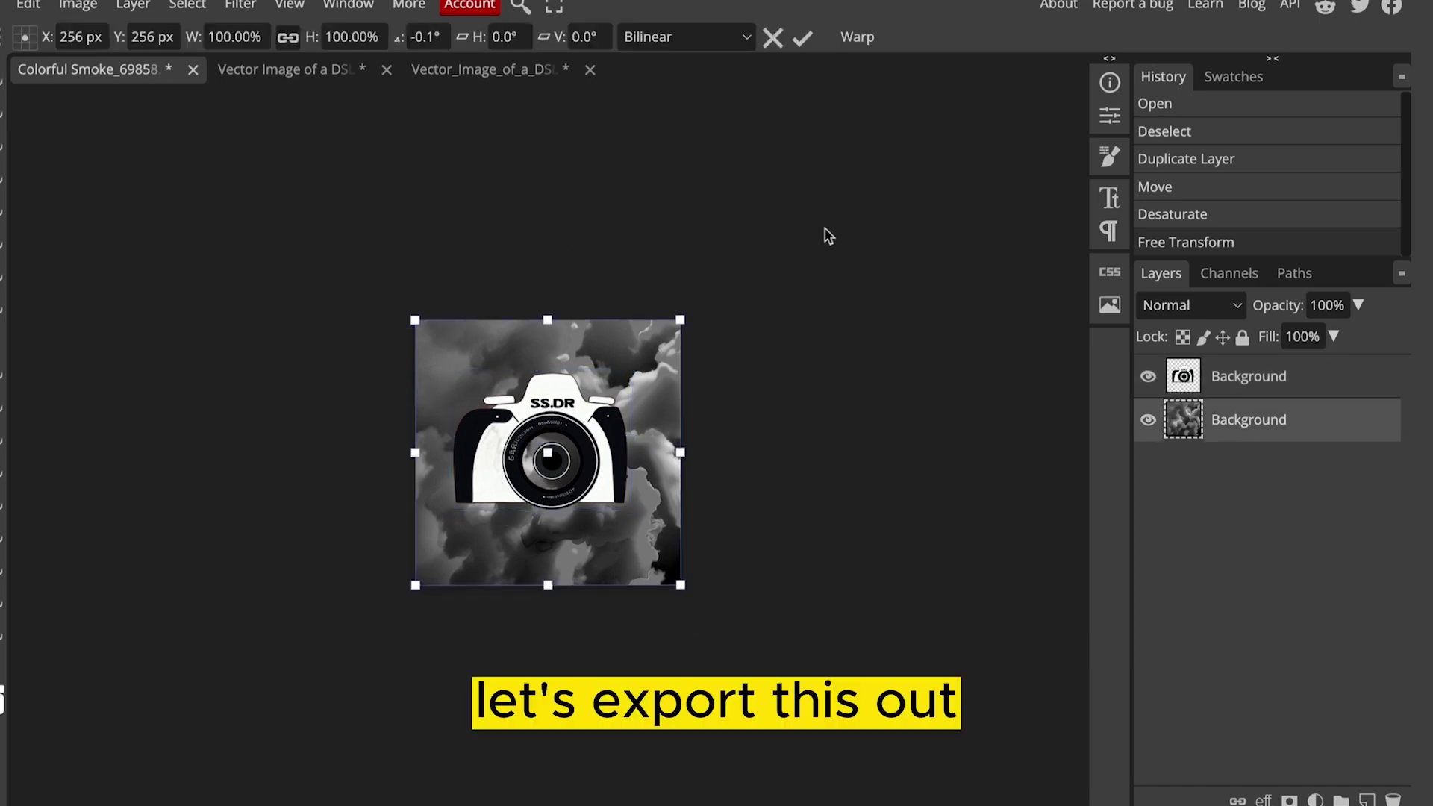
Commit the free transform and go to File > Export as to save the composite as JPG
left_click(801, 38)
left_click(6, 4)
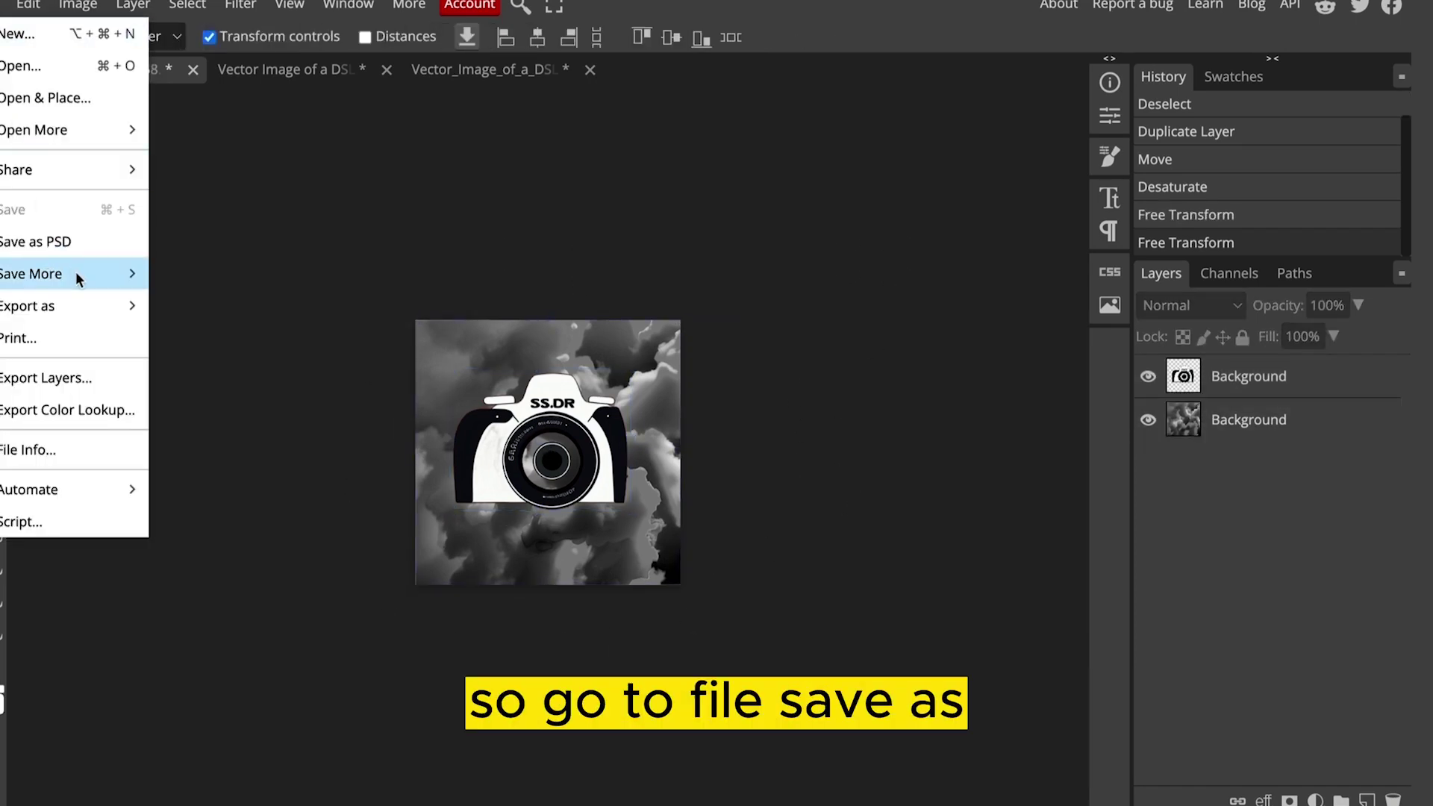
mouse_move(88, 305)
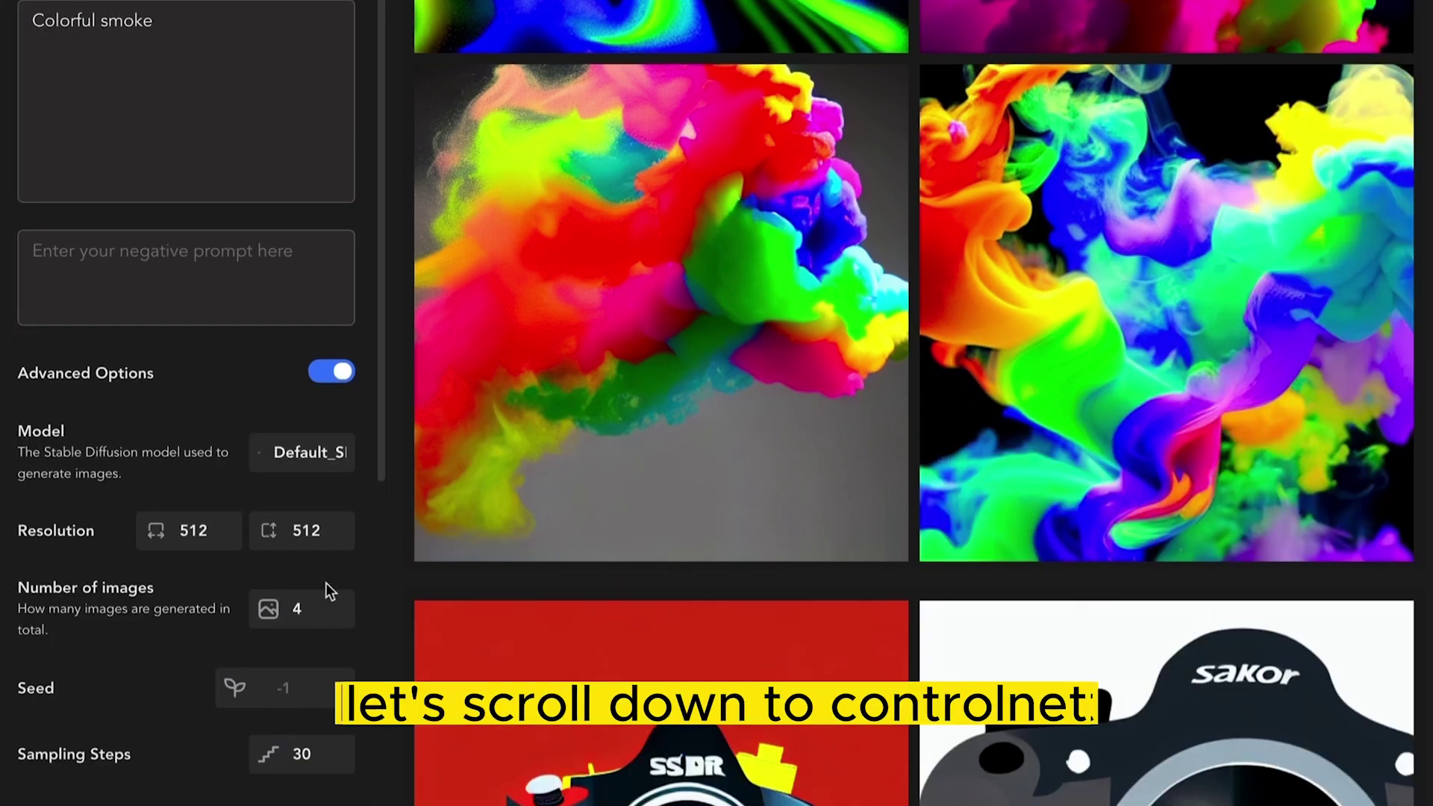
Scroll down to the ControlNet section holding the grayscale camera-over-smoke composite
scroll(326, 584, "down", 10)
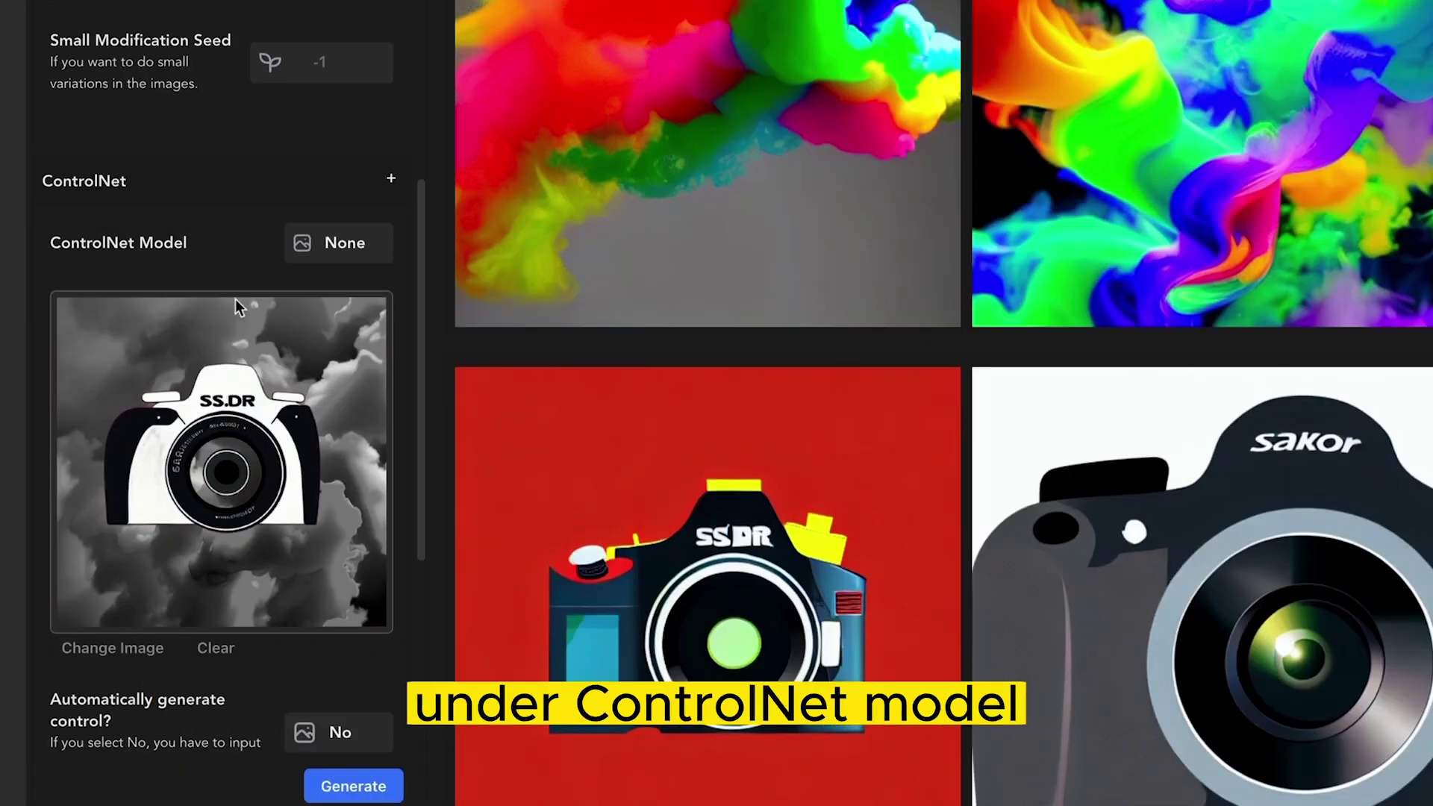
Open the ControlNet Model list and look over the models to choose Depth
left_click(311, 245)
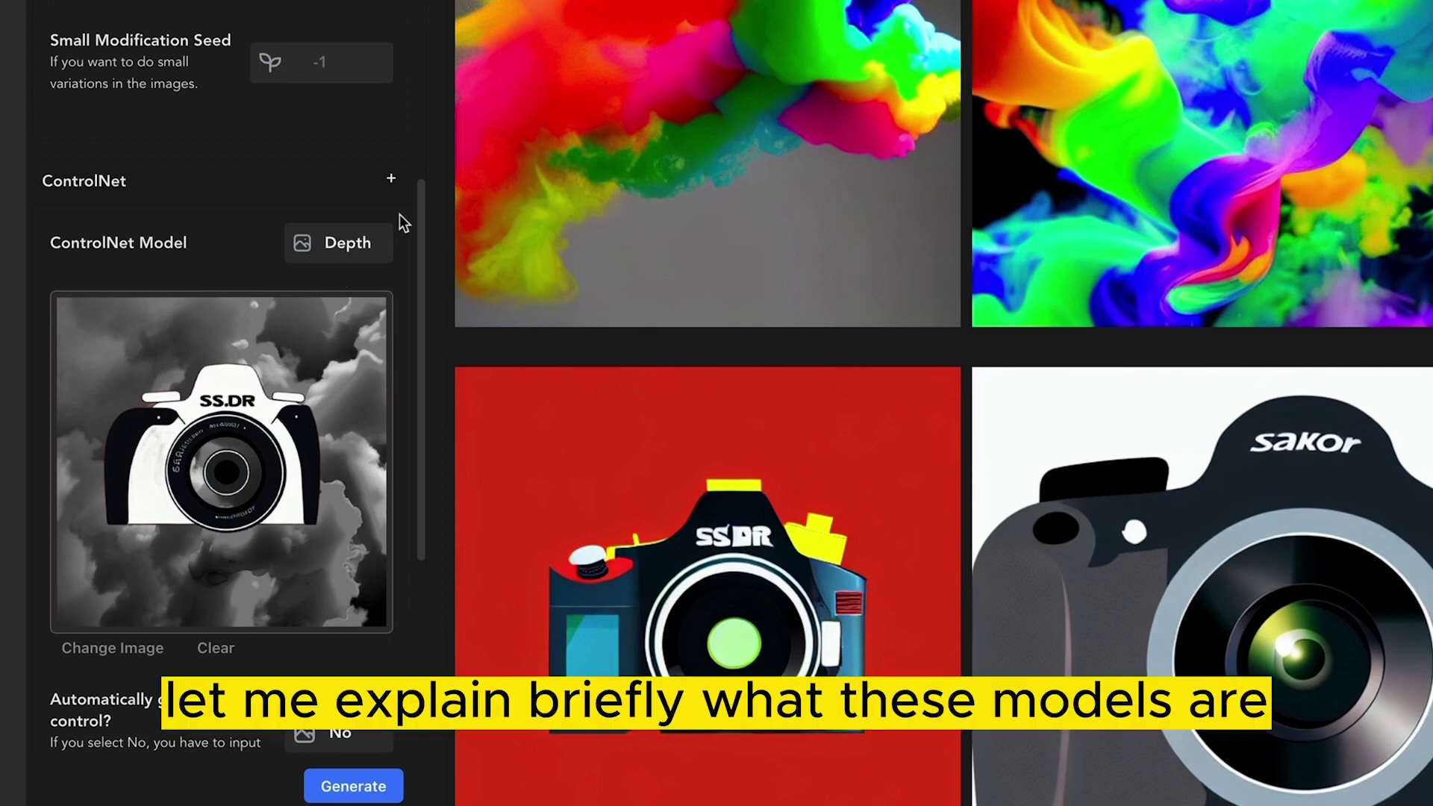
left_click(326, 252)
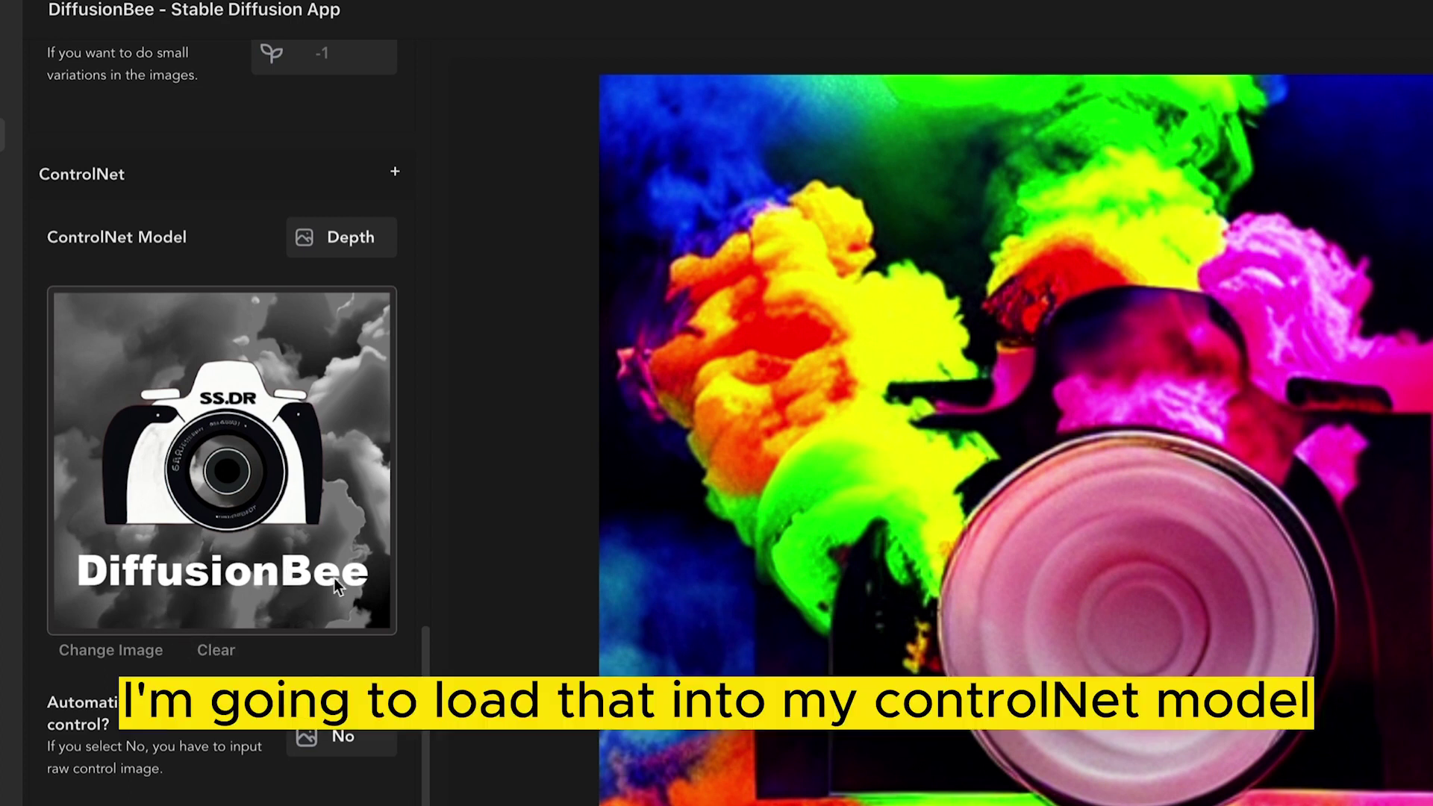
Check the 'Colorful smoke' prompt above and the camera depth image below it
scroll(218, 441, "up", 15)
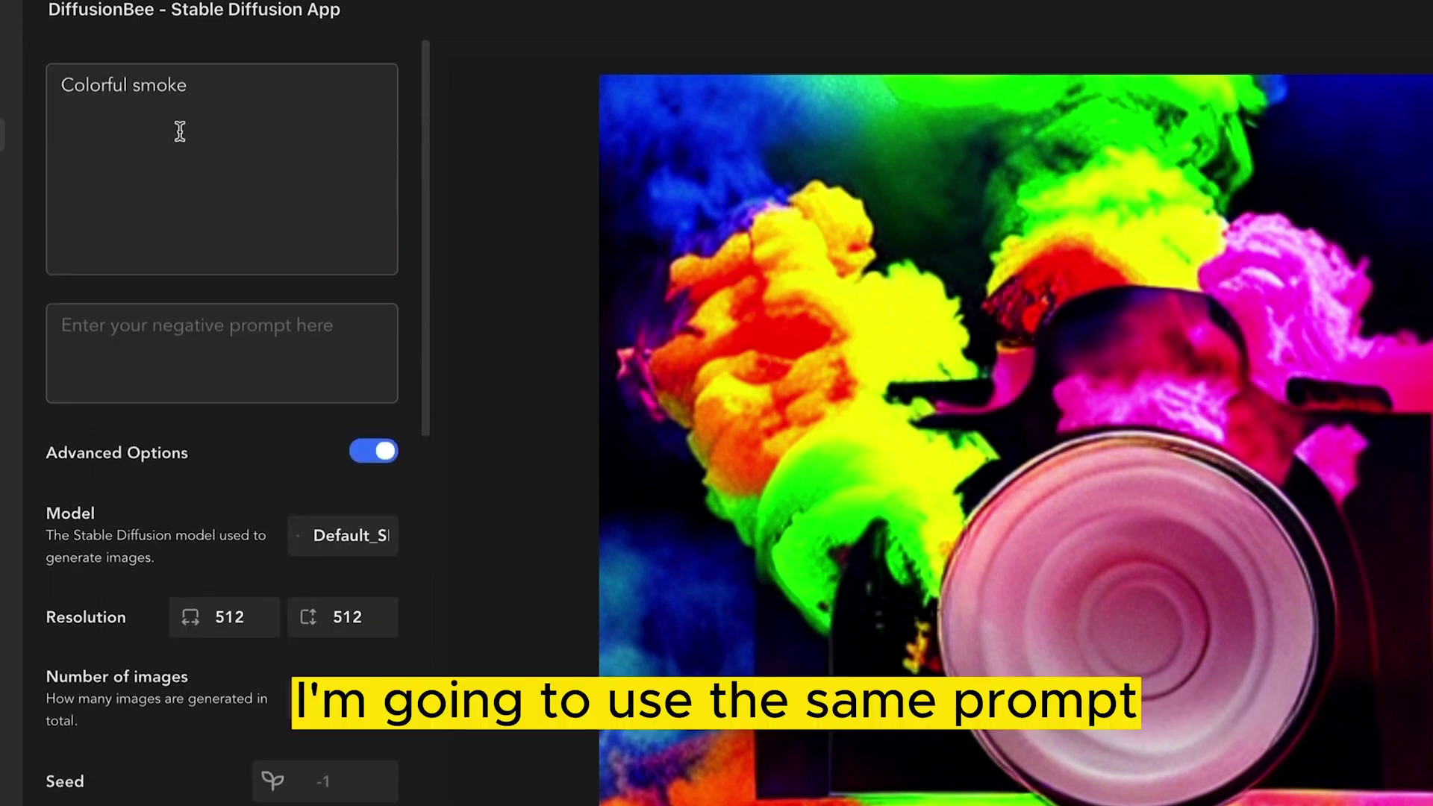
scroll(224, 165, "down", 15)
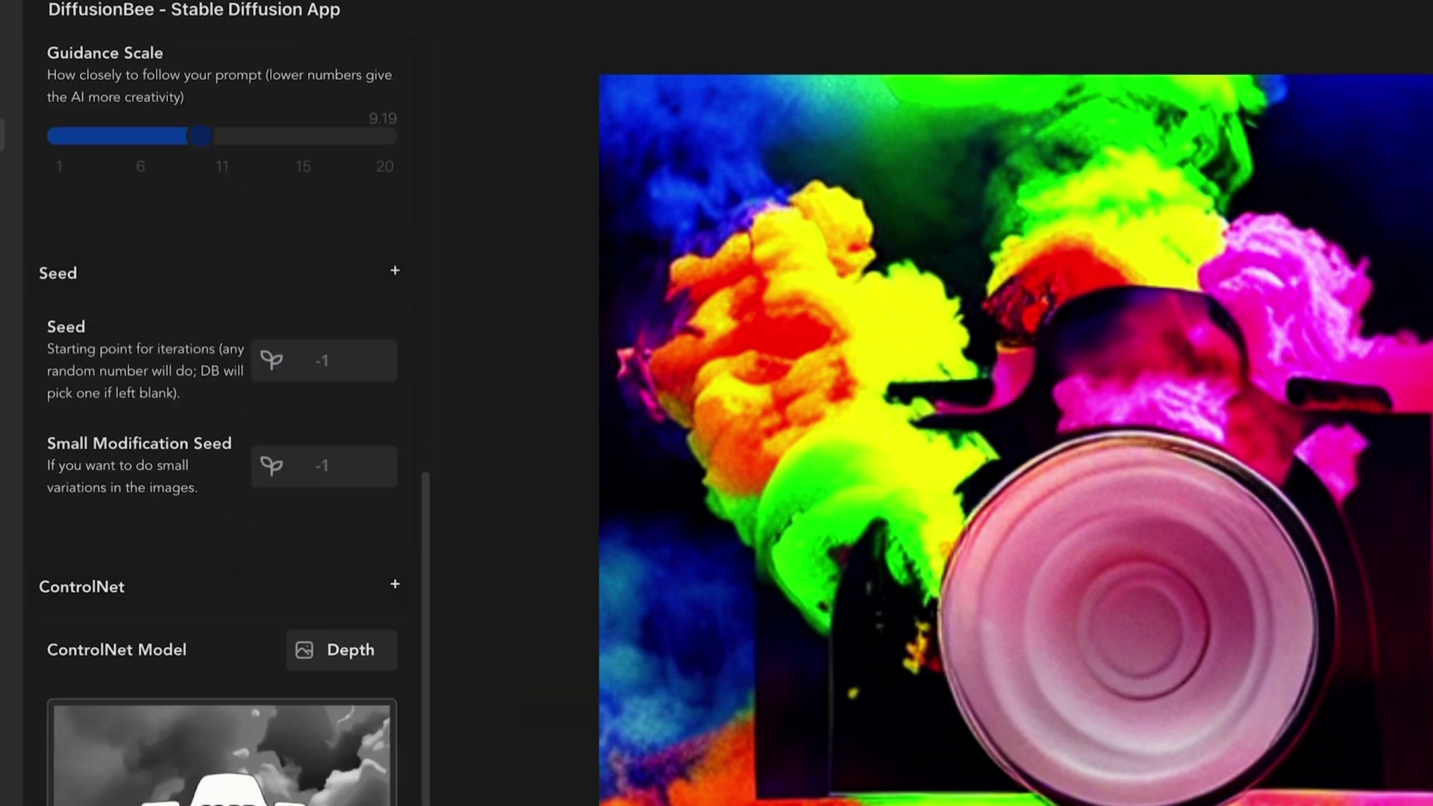
scroll(219, 422, "down", 5)
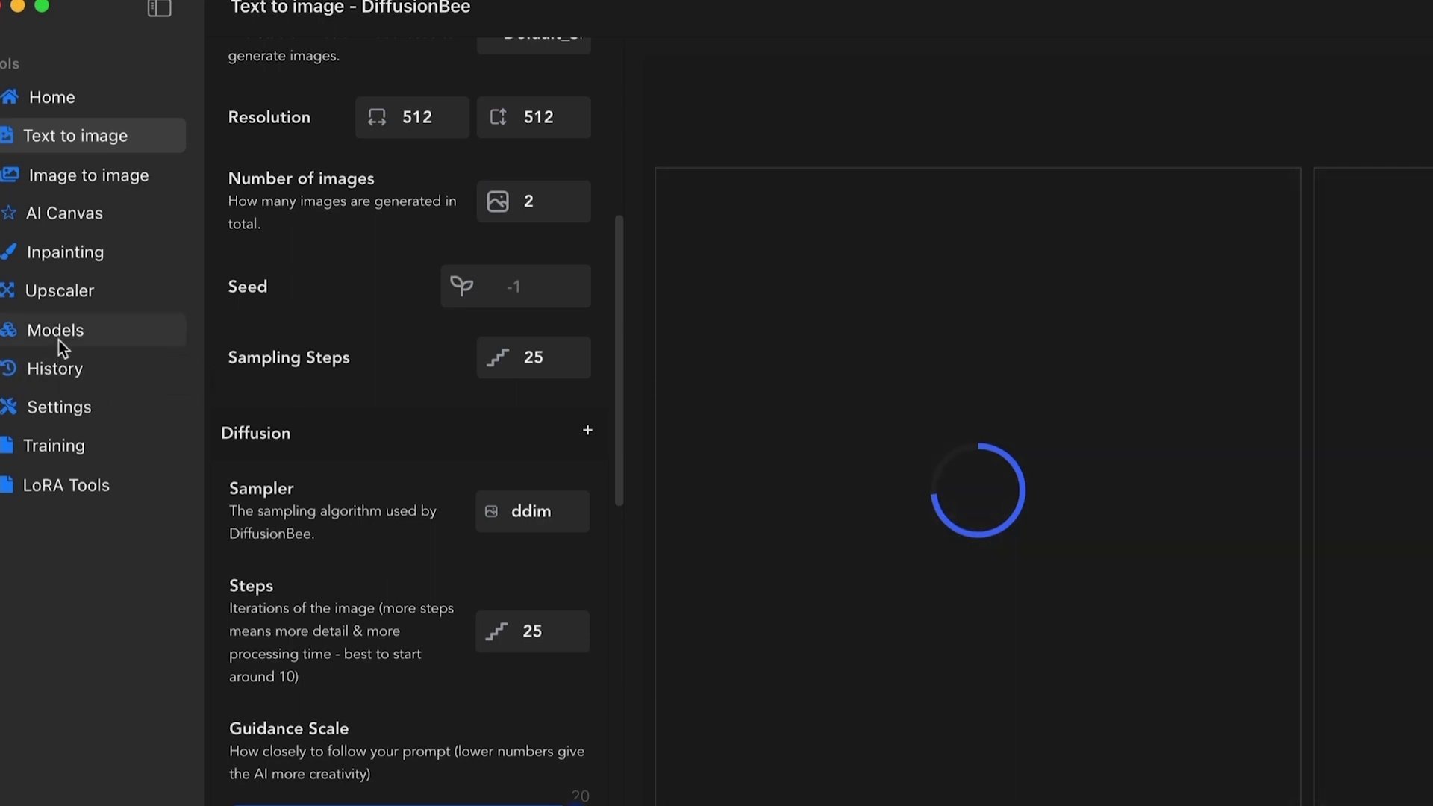
Browse History, briefly revisiting Text to image, to review the horror camera images (seed 12510, 30 steps)
left_click(60, 370)
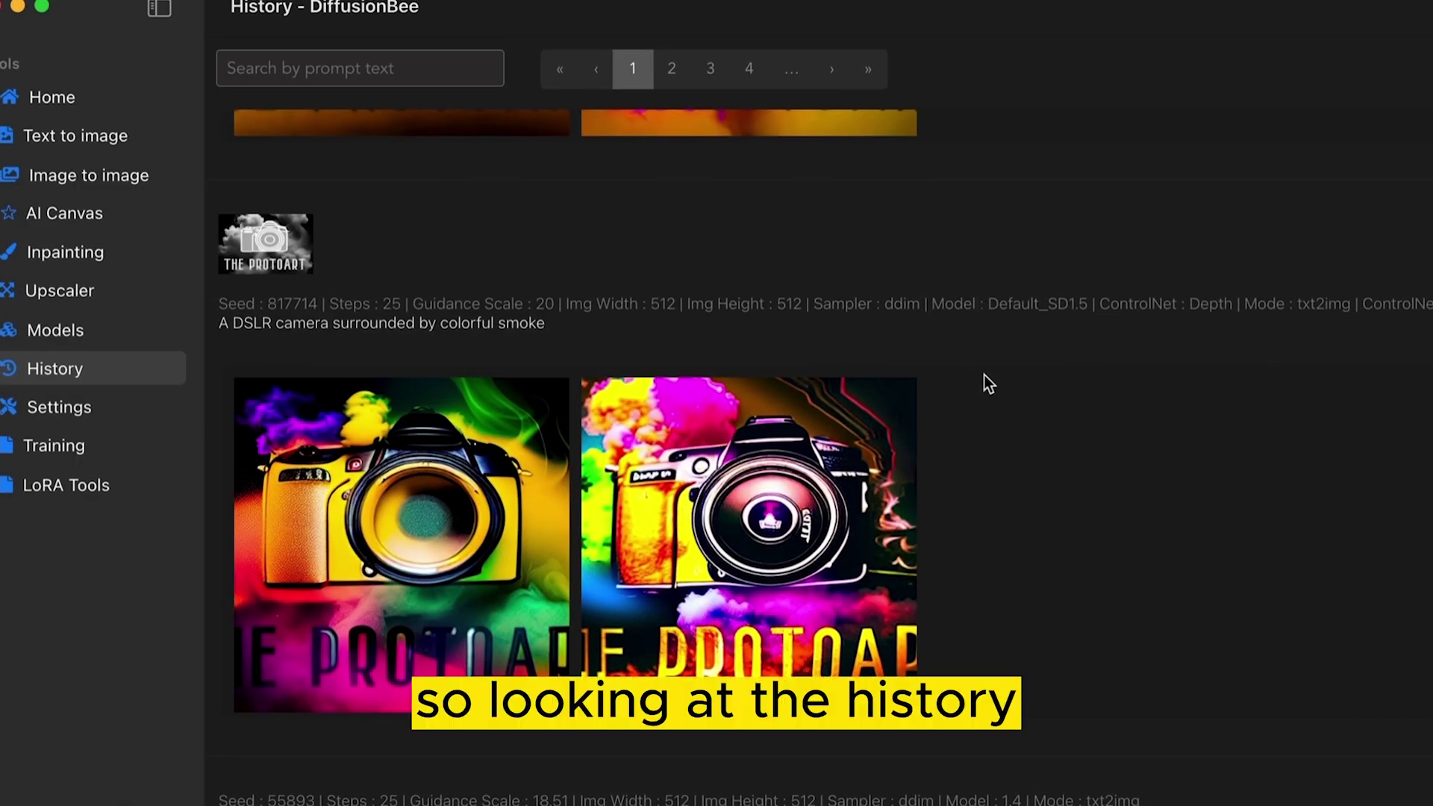
scroll(984, 375, "up", 5)
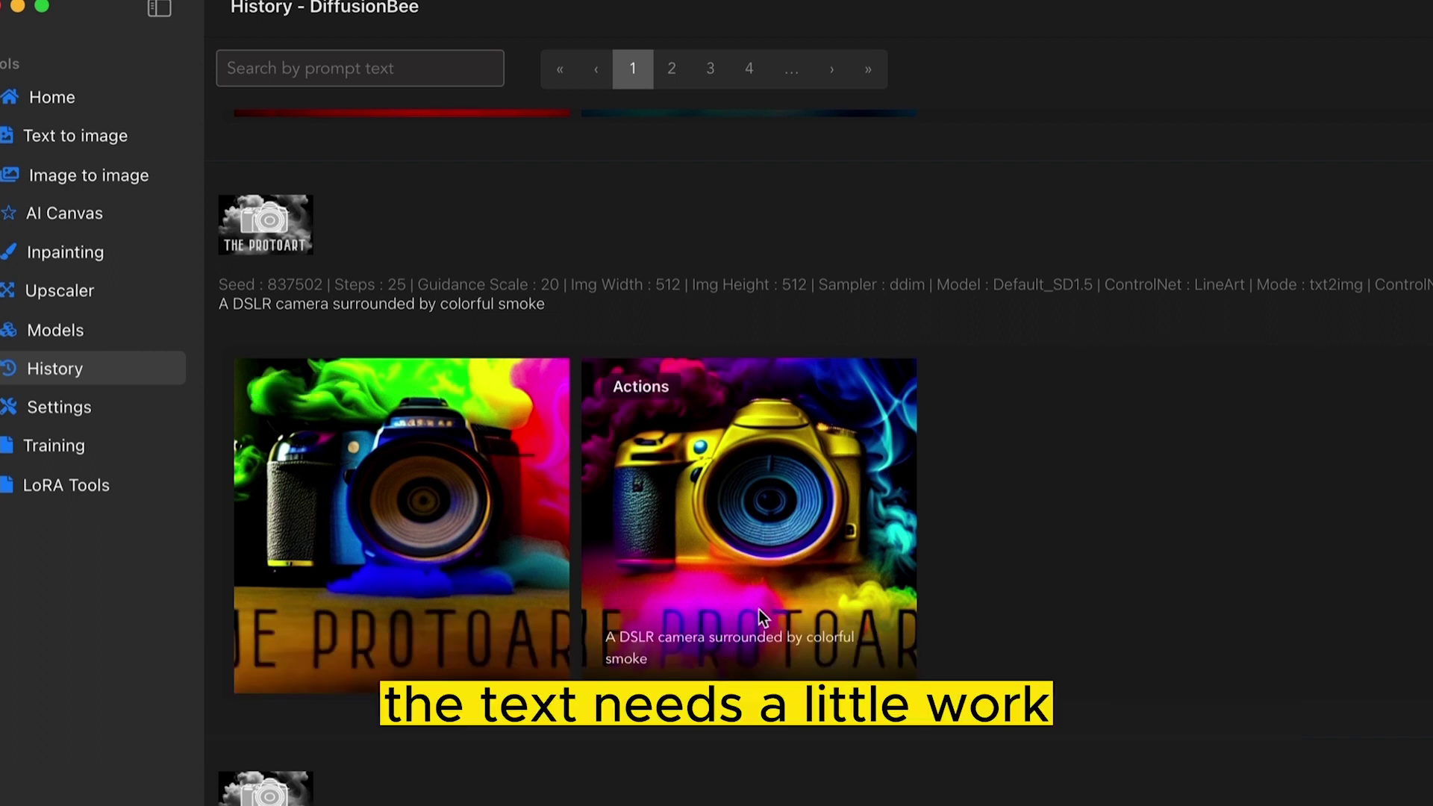
scroll(691, 544, "up", 5)
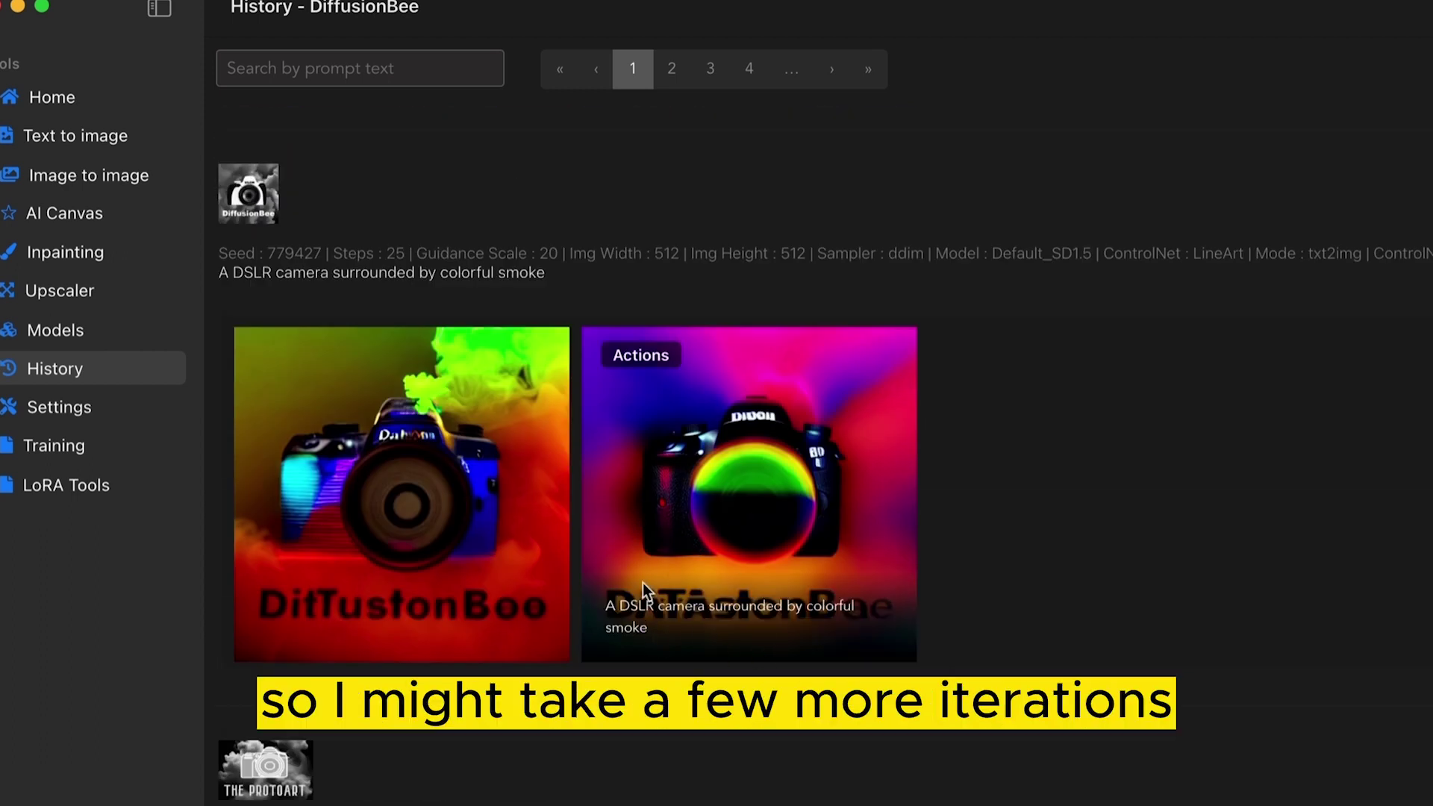
left_click(64, 139)
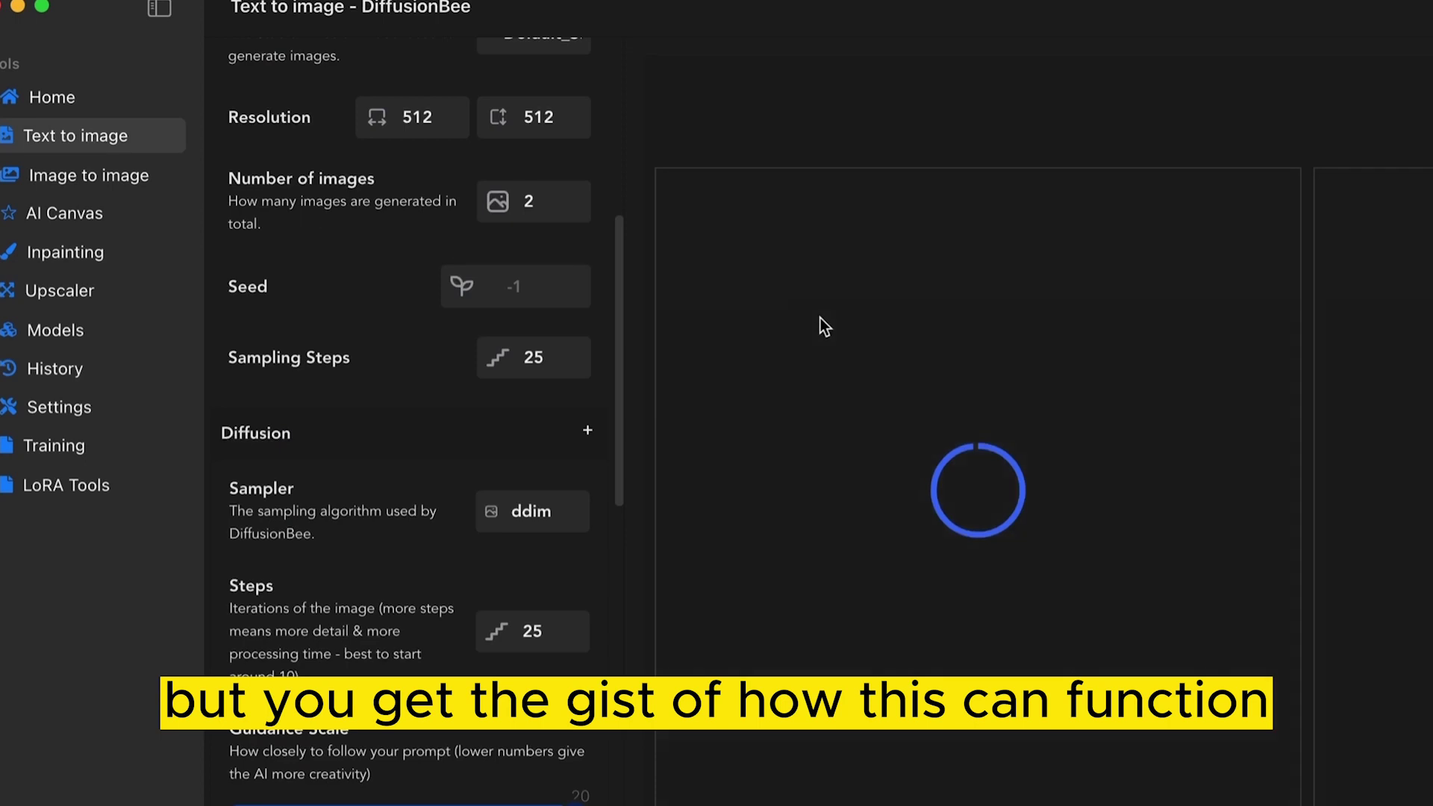
scroll(422, 521, "down", 3)
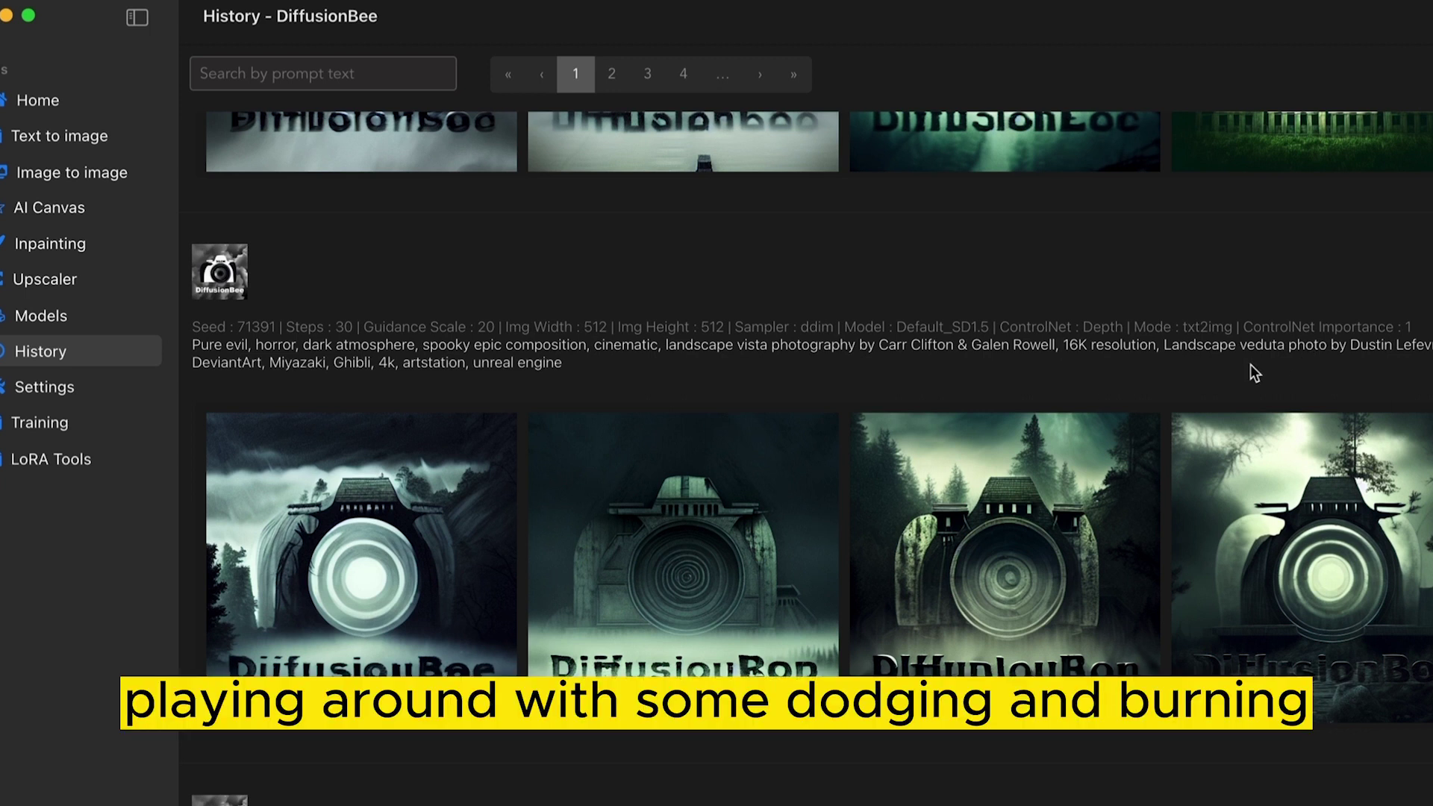
scroll(1106, 539, "up", 2)
scroll(1105, 536, "up", 5)
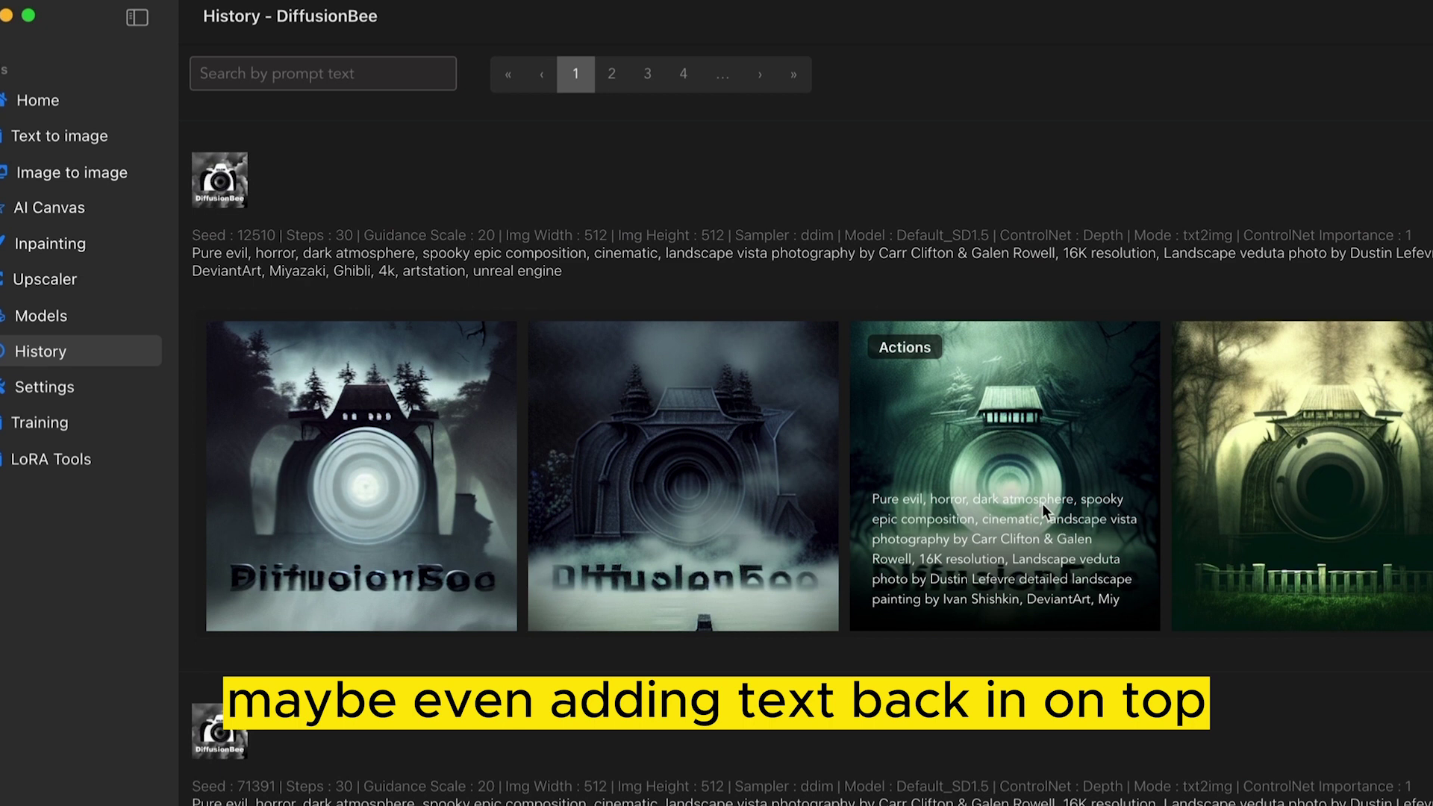
scroll(1043, 504, "up", 5)
scroll(1042, 503, "up", 2)
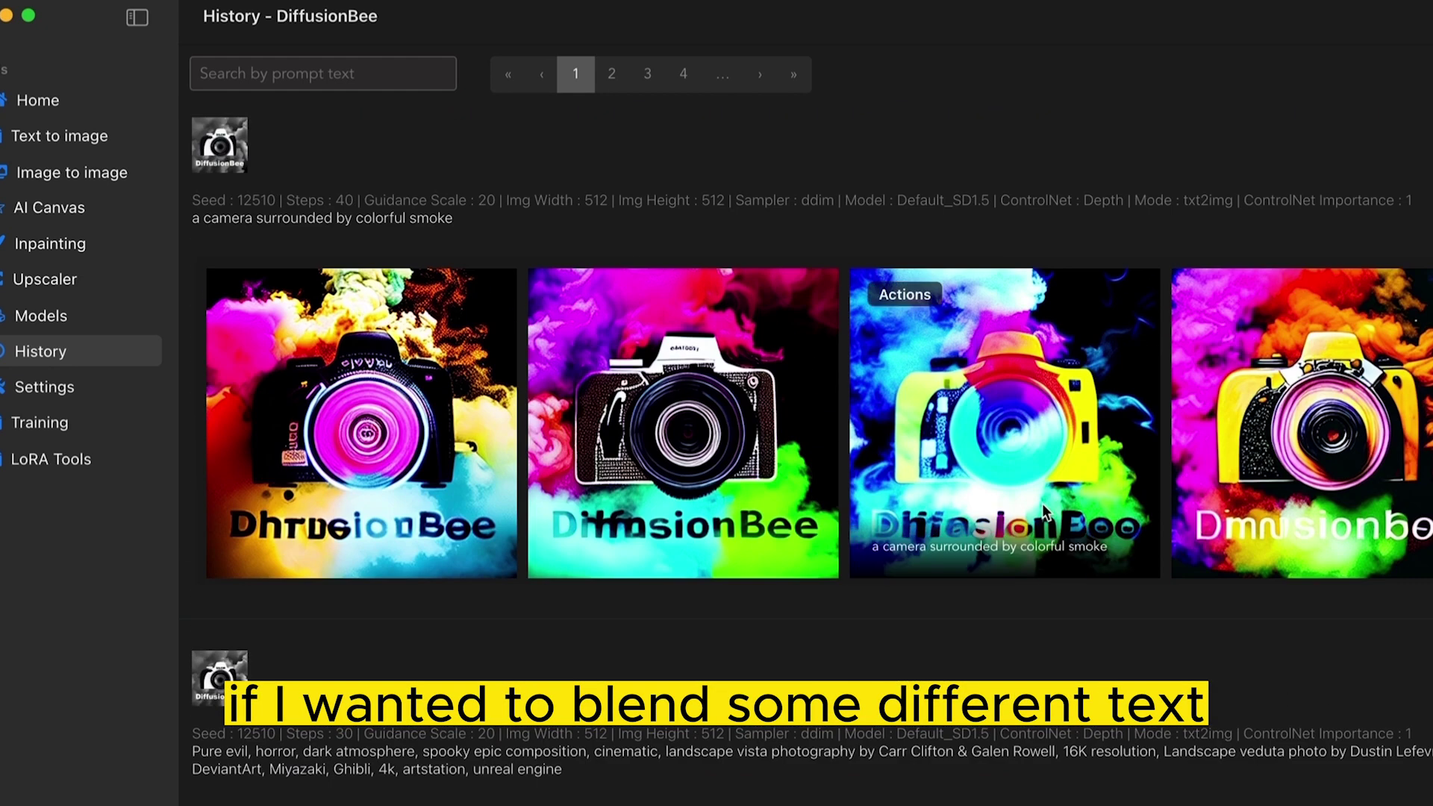
scroll(1042, 503, "down", 6)
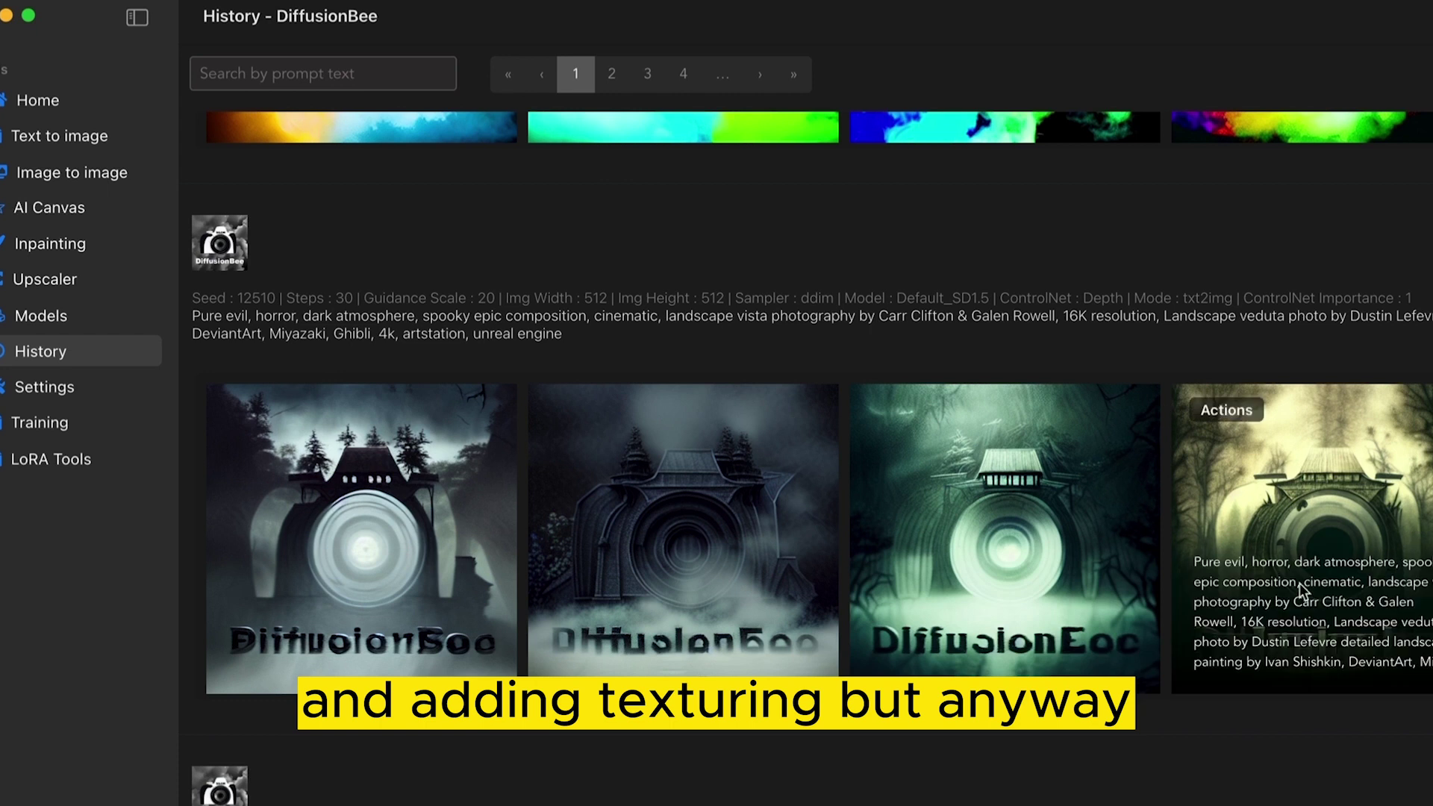